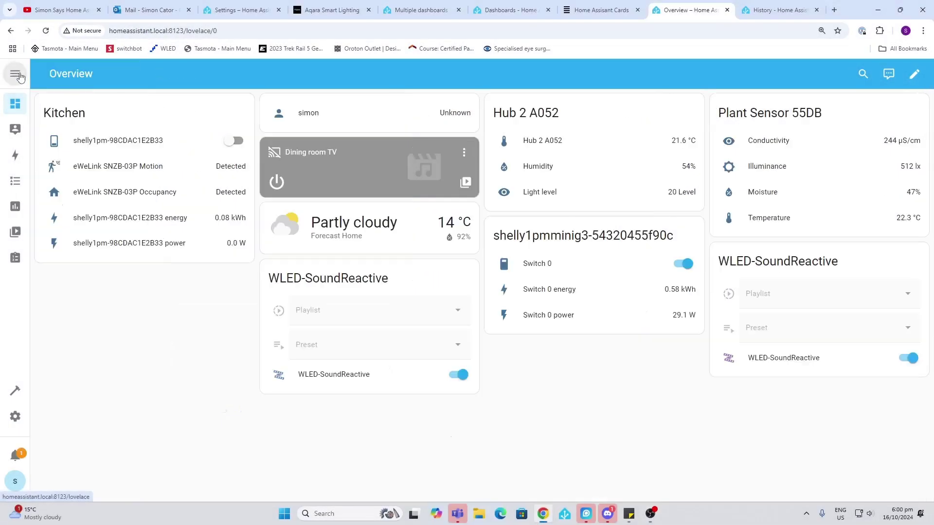
Expand the sidebar so each section's label appears next to its icon on the Overview dashboard
click(19, 76)
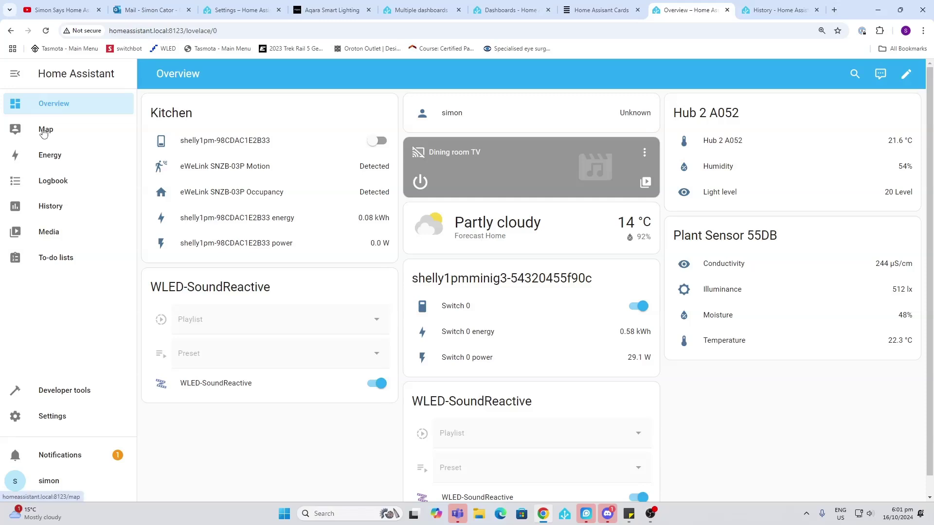
View the home map near Bentley, then open Energy setup at step 1 of 6, Electricity grid
click(44, 130)
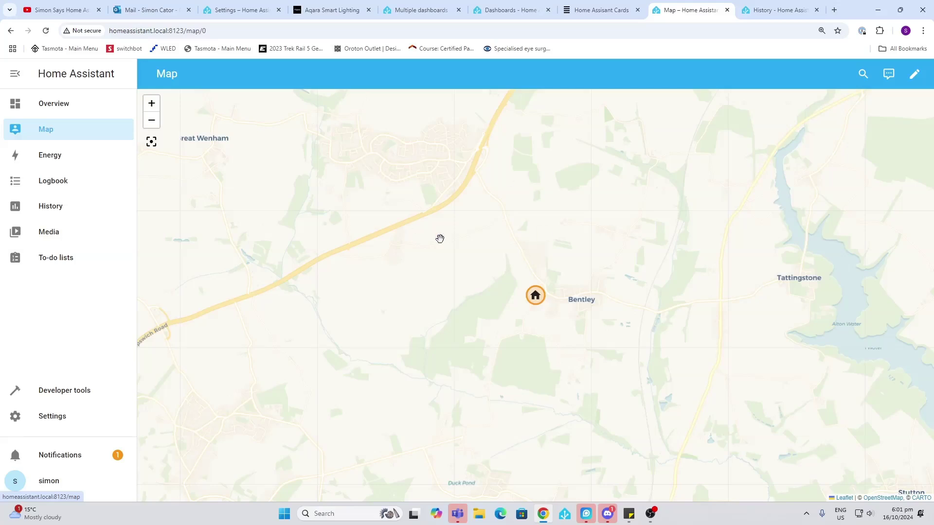
click(58, 161)
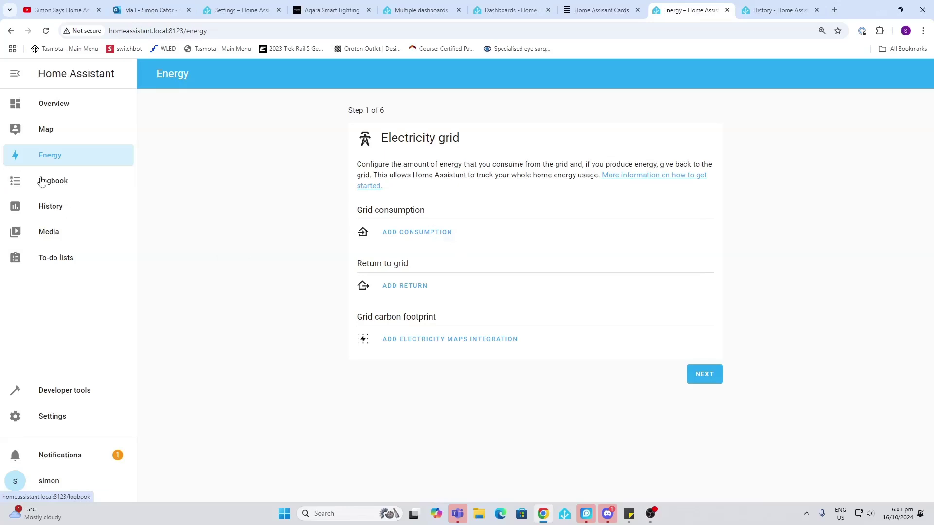
Open the Logbook and scroll through the recent events
click(41, 180)
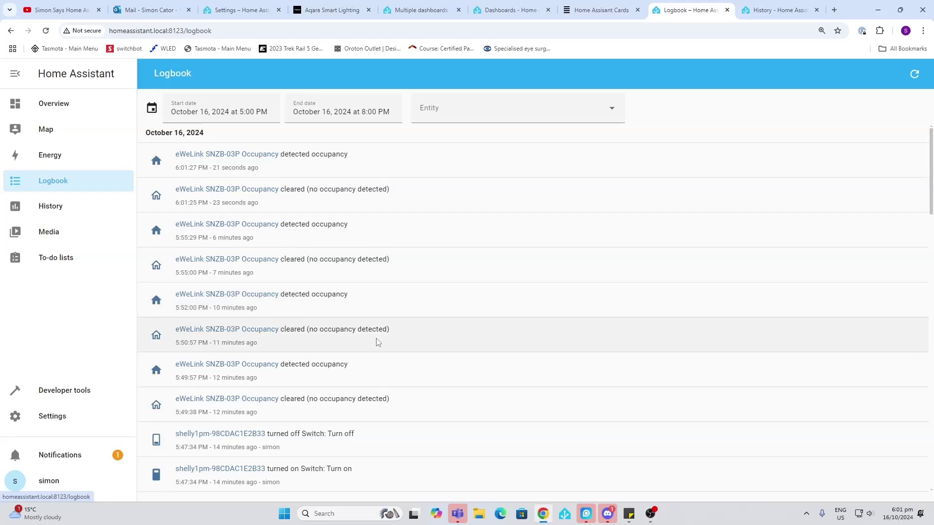
scroll(377, 342, down, 5)
scroll(377, 343, down, 2)
scroll(378, 344, up, 7)
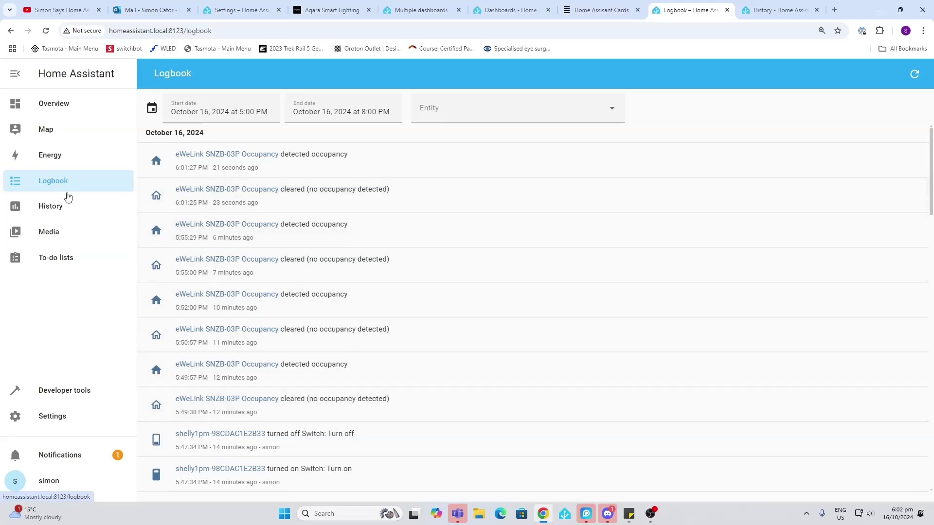
Show the eWeLink SNZB-03P's History timeline, then go to the Media page
click(68, 207)
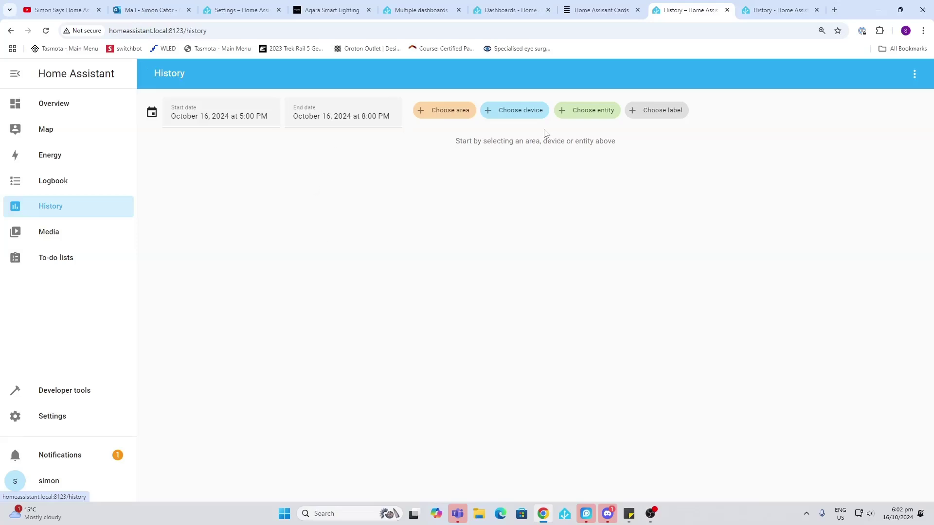
click(486, 111)
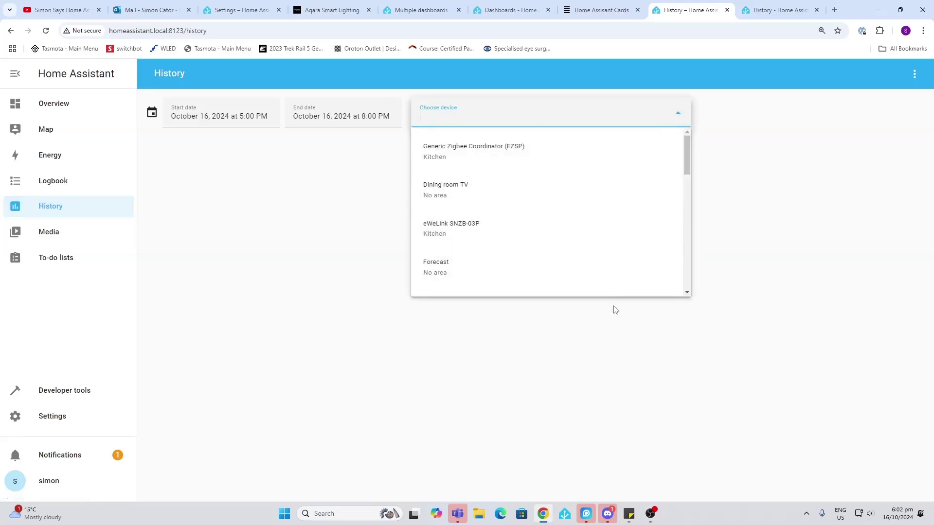
click(477, 227)
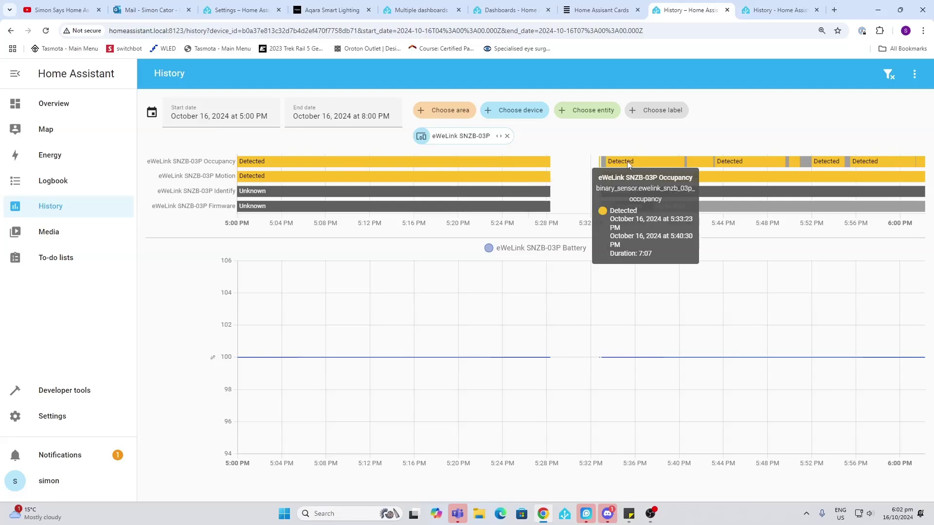
click(49, 235)
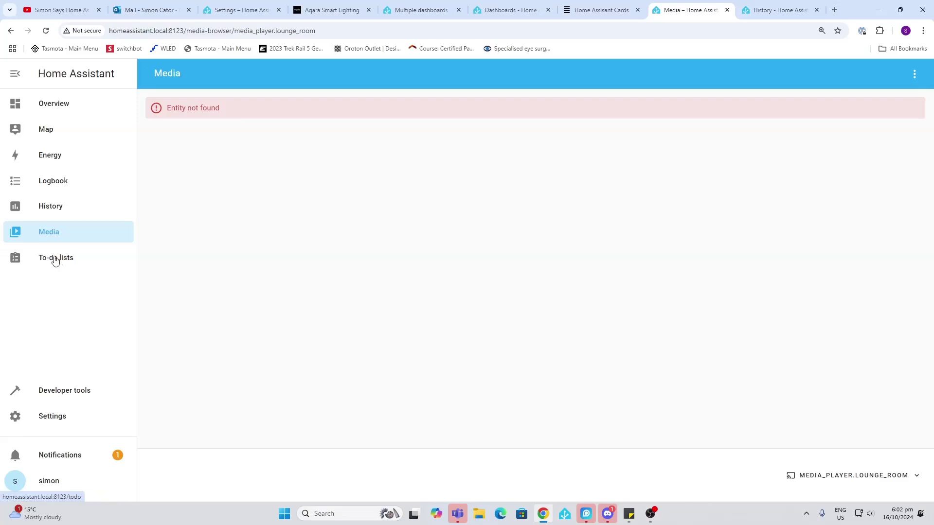
Glance at To-do lists and Developer tools, then open the Settings overview
click(55, 261)
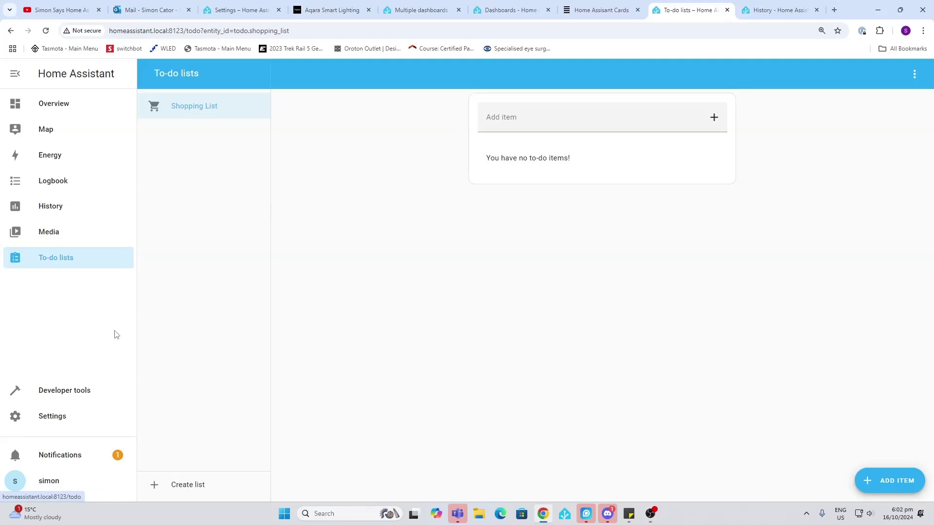
click(83, 391)
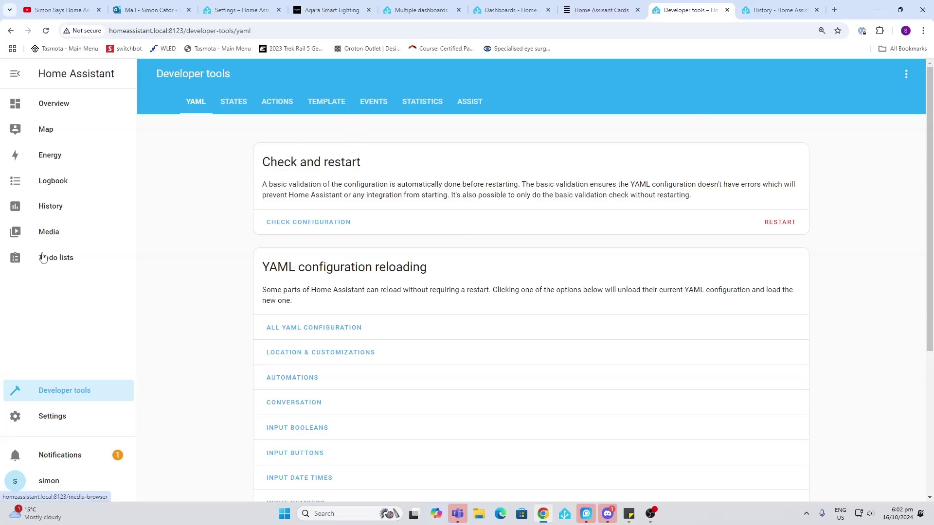
click(51, 417)
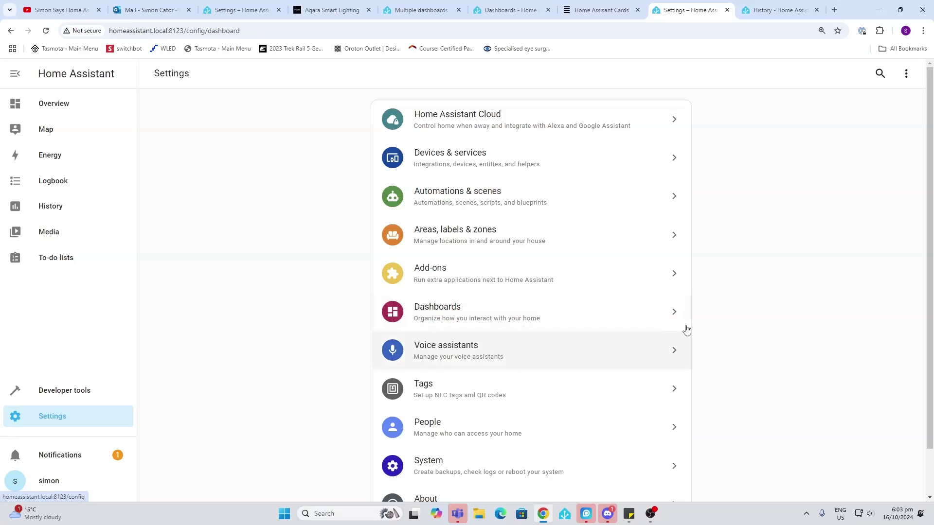
scroll(701, 327, down, 2)
scroll(754, 362, up, 2)
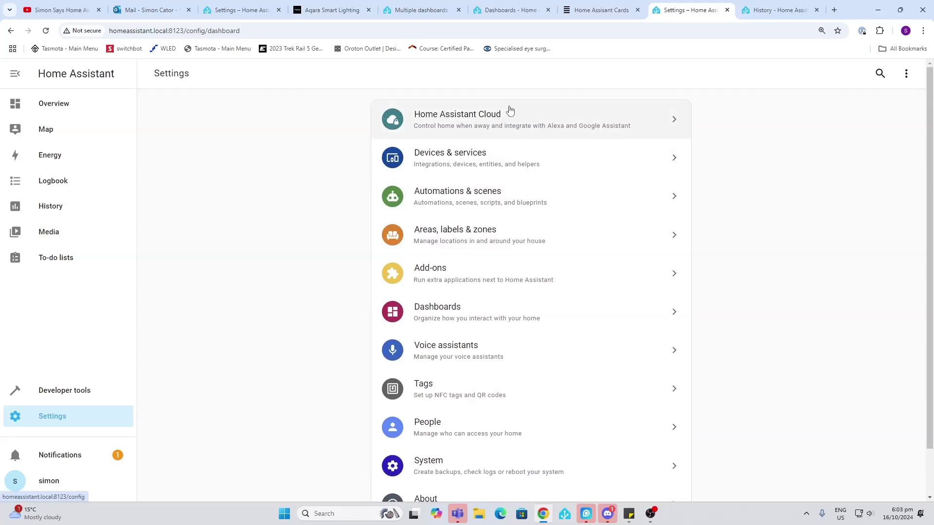
click(511, 117)
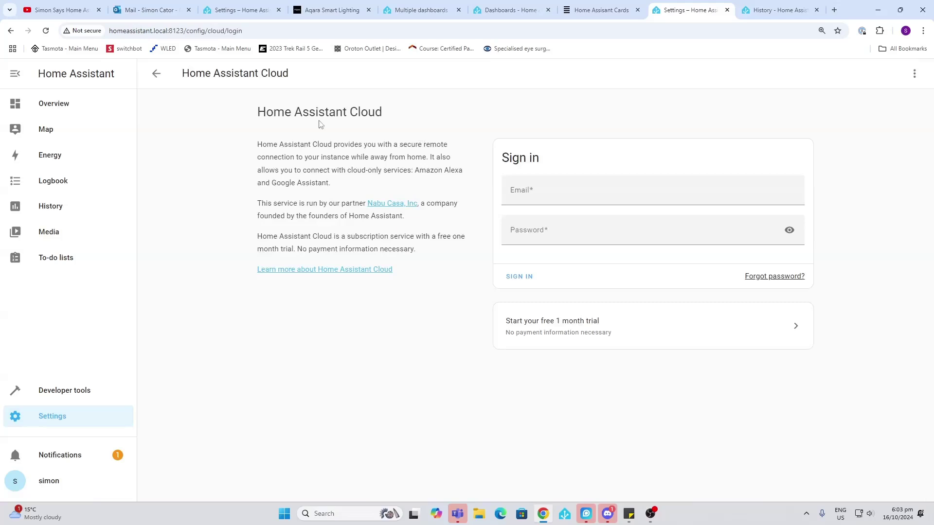
drag(295, 112, 348, 112)
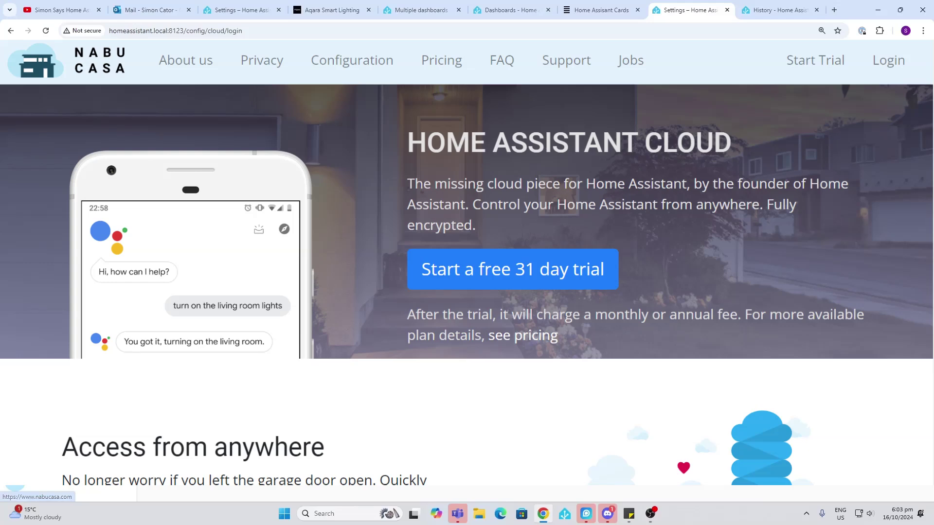
key(alt+Left)
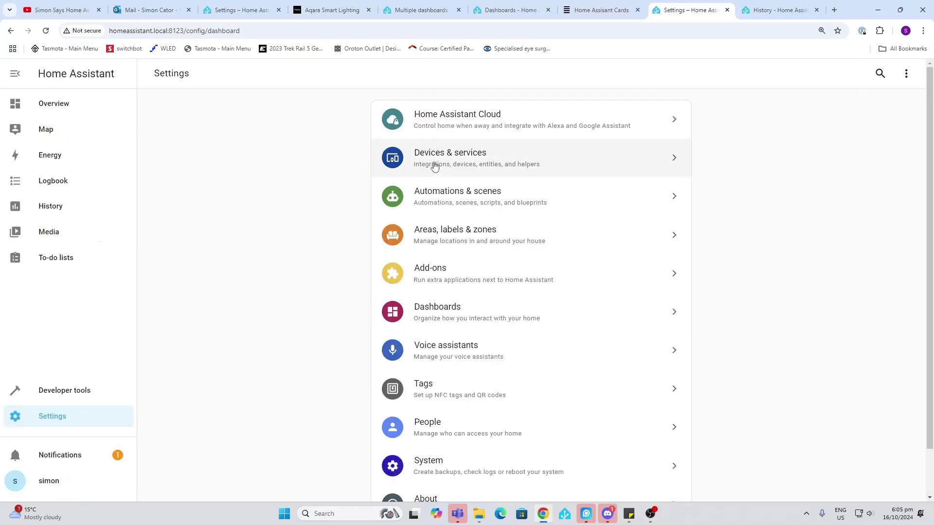
Open Devices & services and scroll through the Discovered and Configured integrations, e.g. Shelly, WLED
click(428, 153)
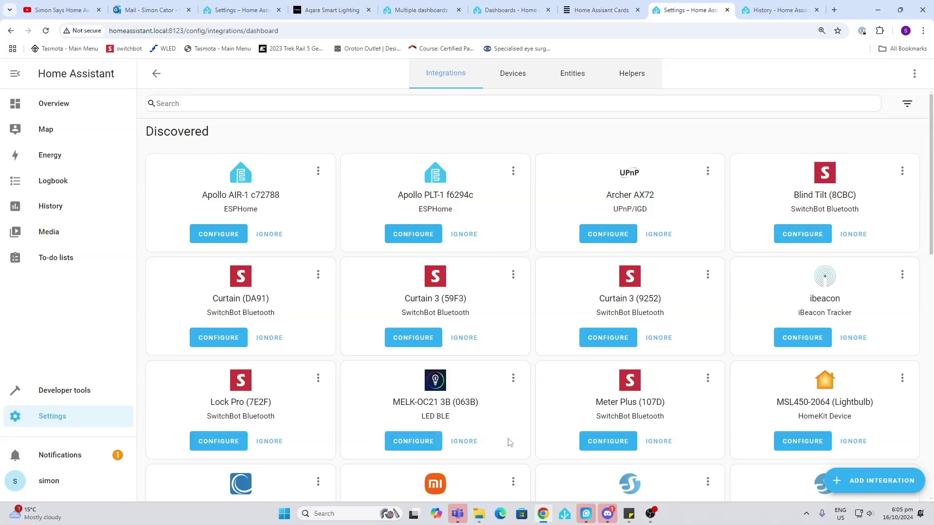
scroll(659, 399, down, 1)
scroll(681, 408, down, 3)
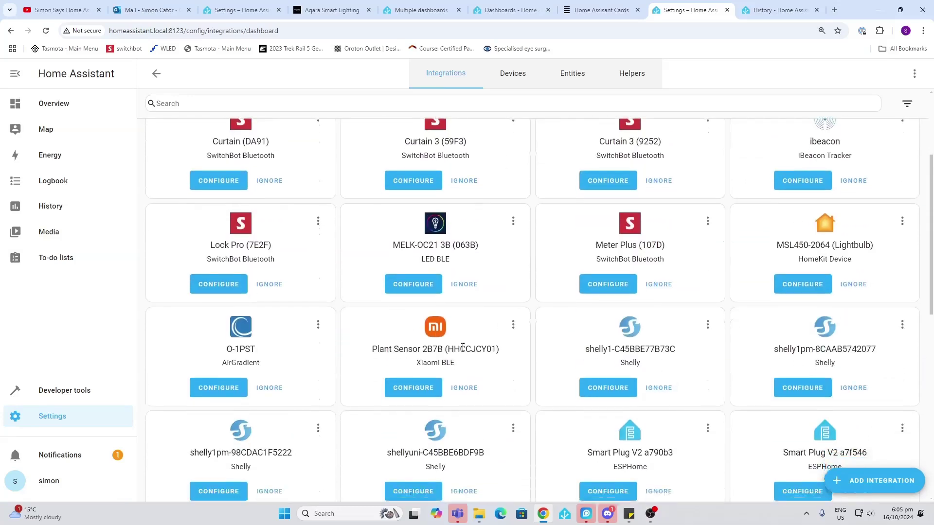
scroll(463, 347, down, 2)
scroll(463, 346, down, 1)
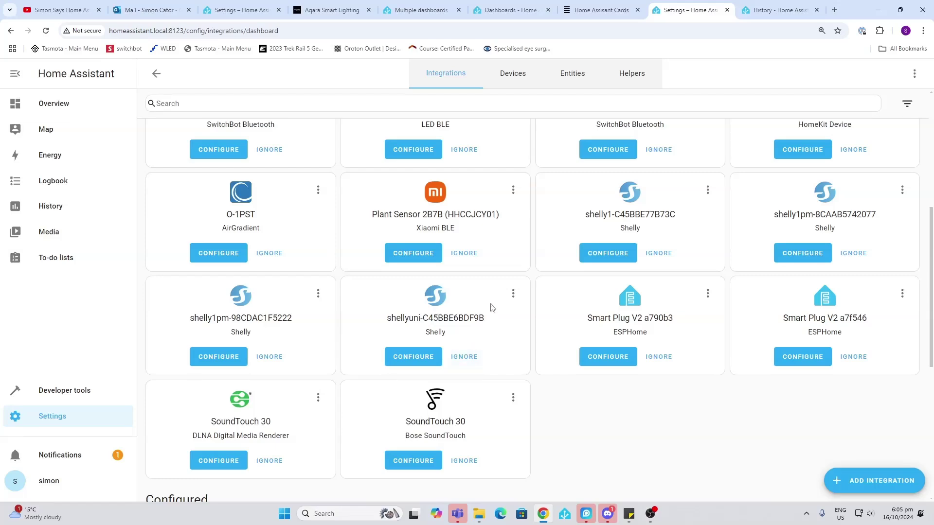
scroll(491, 305, up, 6)
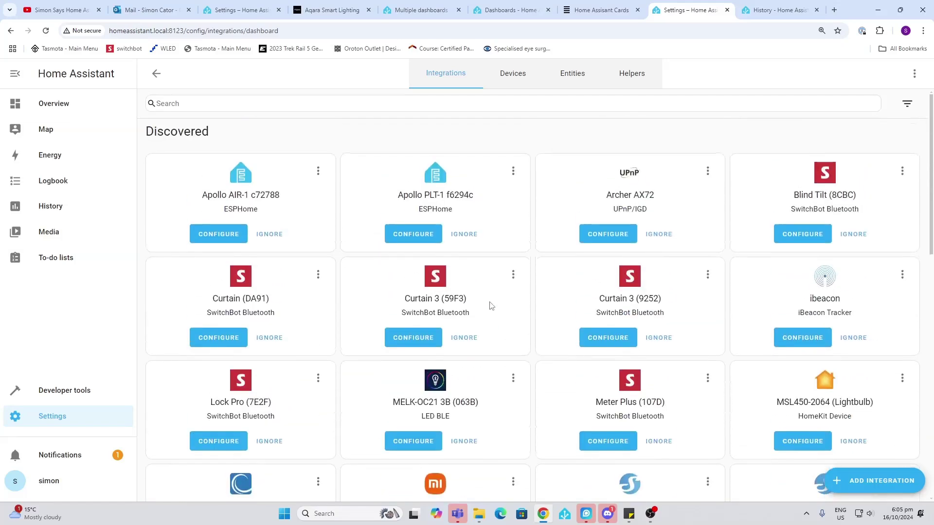
scroll(491, 306, down, 7)
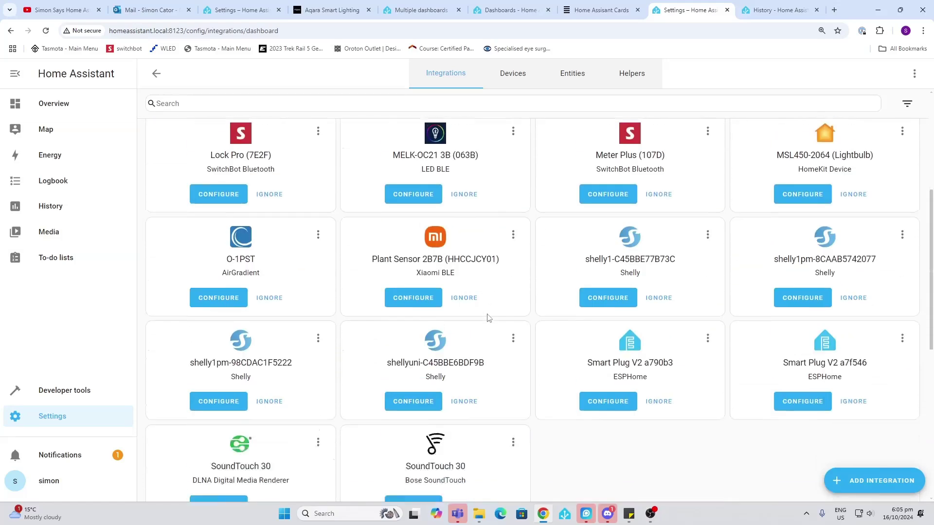
scroll(488, 320, down, 6)
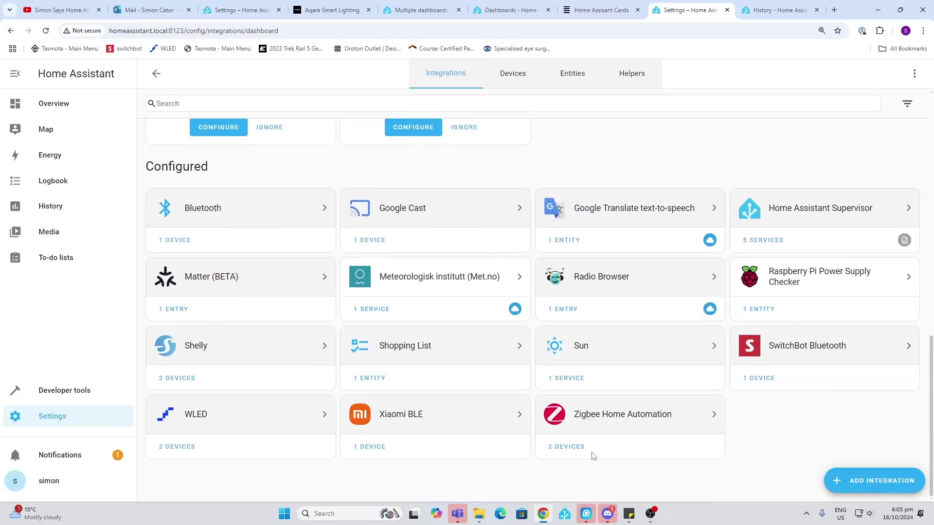
scroll(593, 456, up, 15)
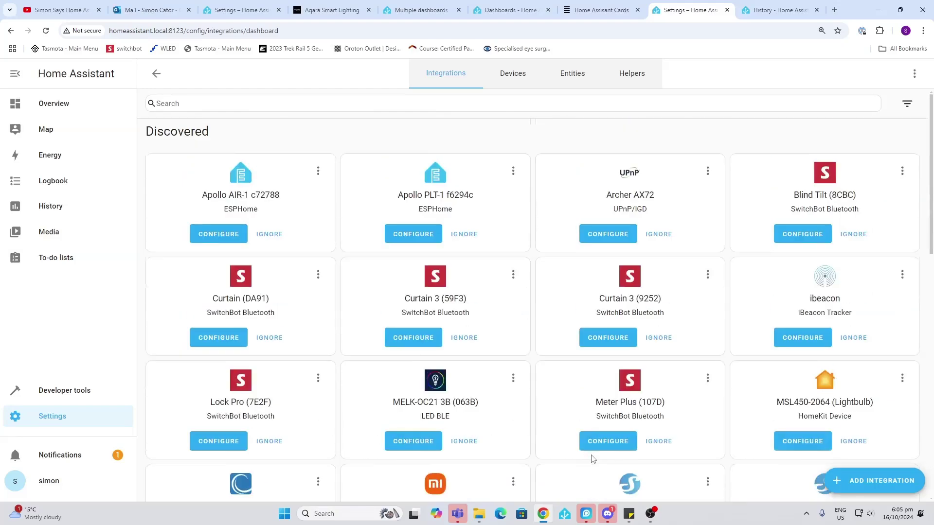
click(511, 78)
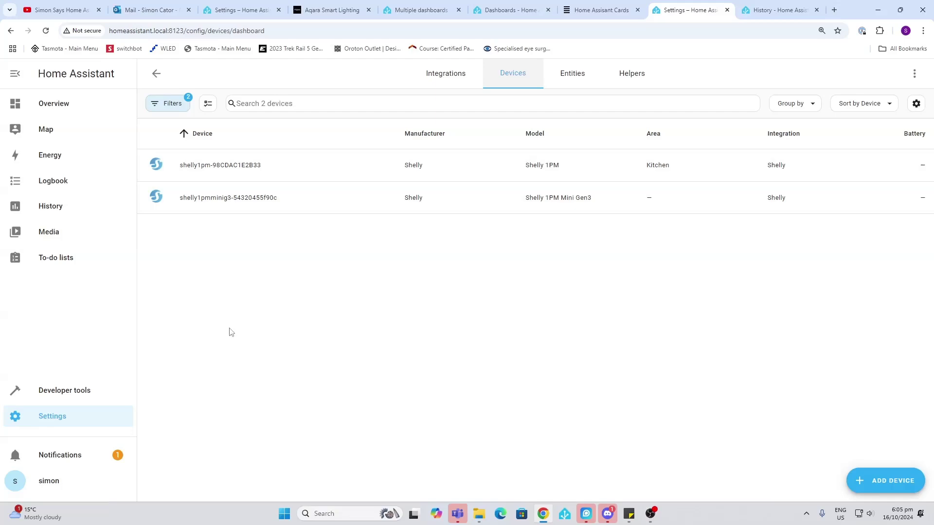
double_click(226, 176)
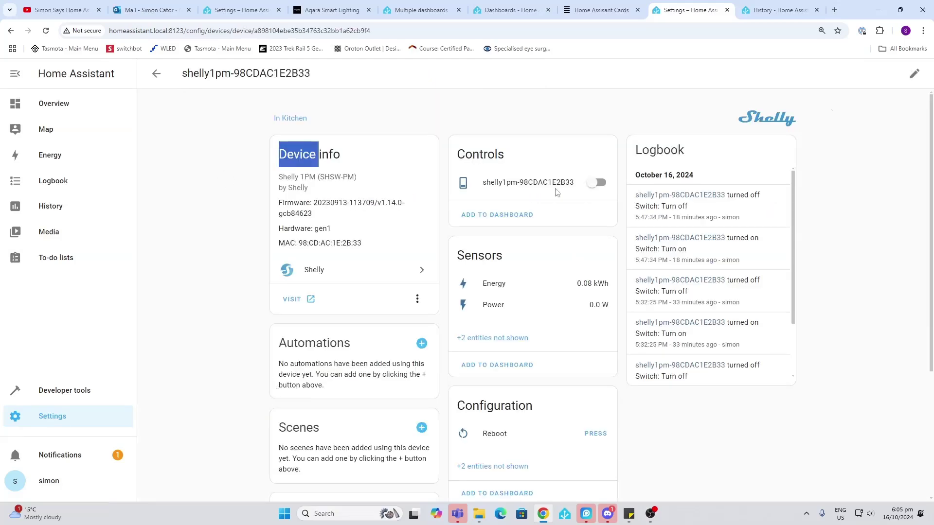
scroll(362, 402, down, 3)
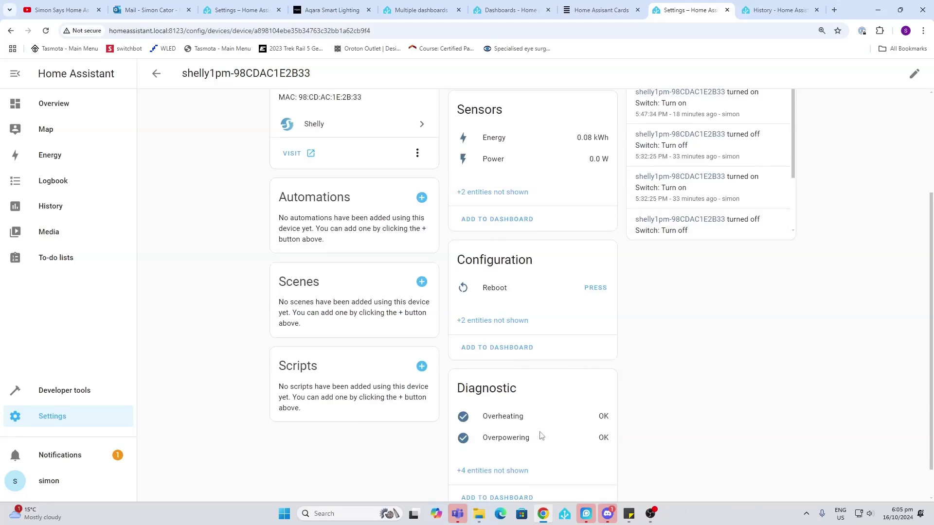
scroll(538, 435, down, 1)
scroll(539, 436, up, 4)
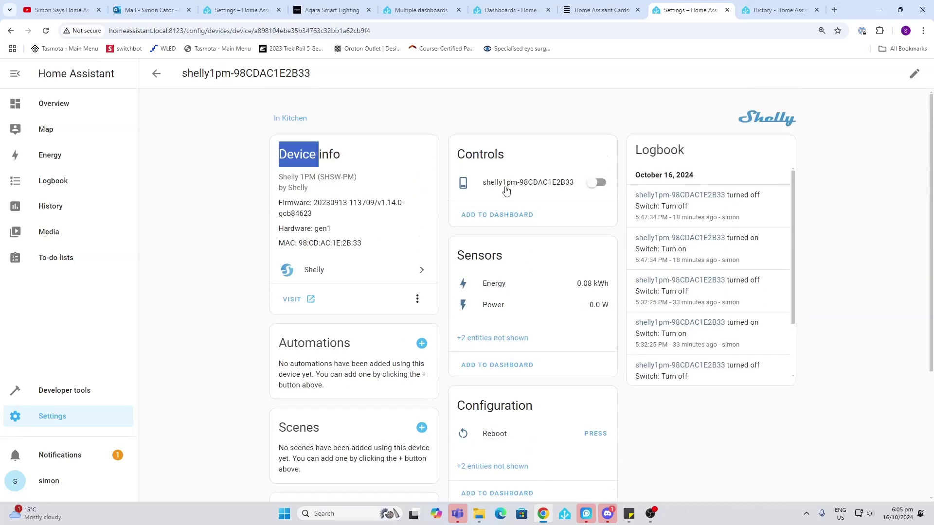
click(156, 74)
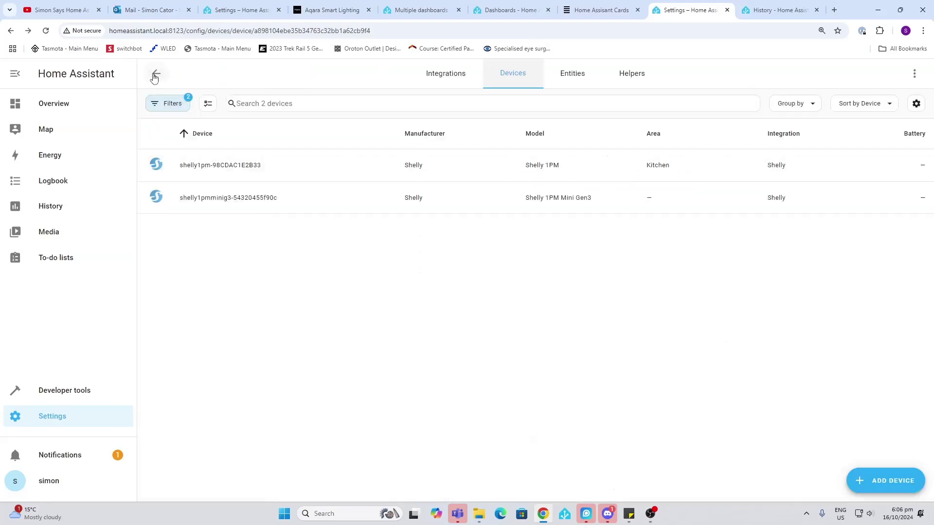
click(577, 79)
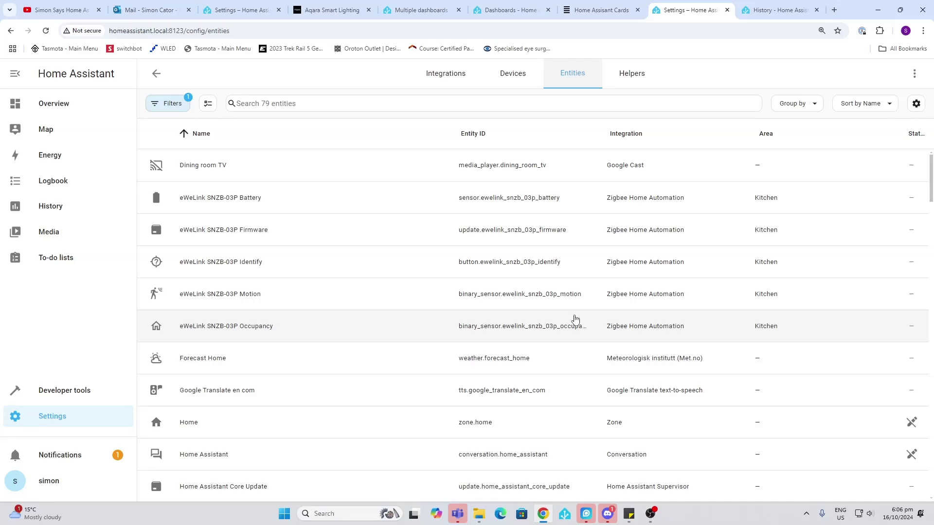
scroll(468, 327, down, 3)
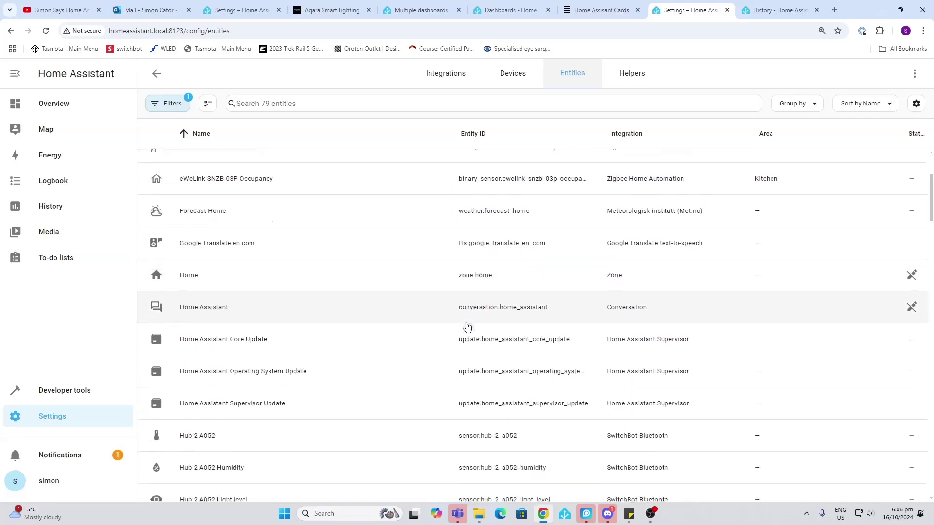
scroll(467, 326, down, 11)
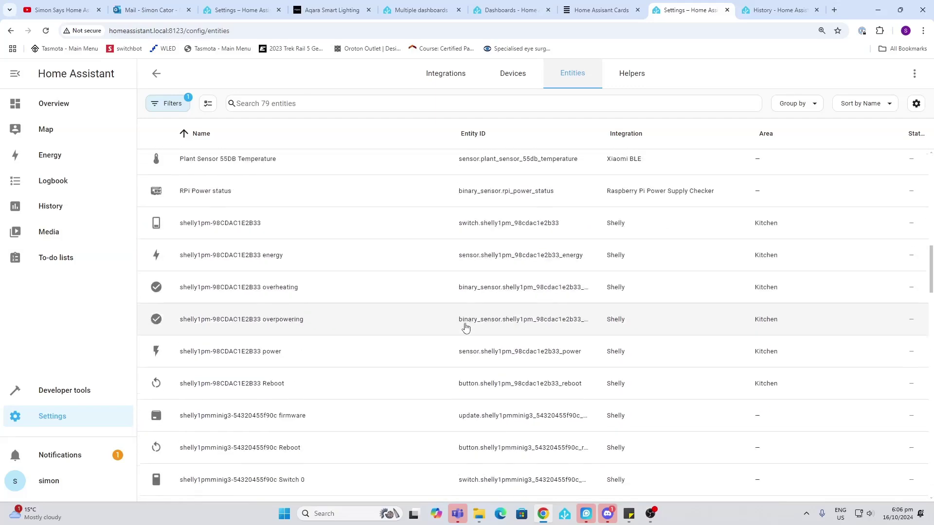
scroll(466, 328, up, 2)
scroll(465, 329, down, 6)
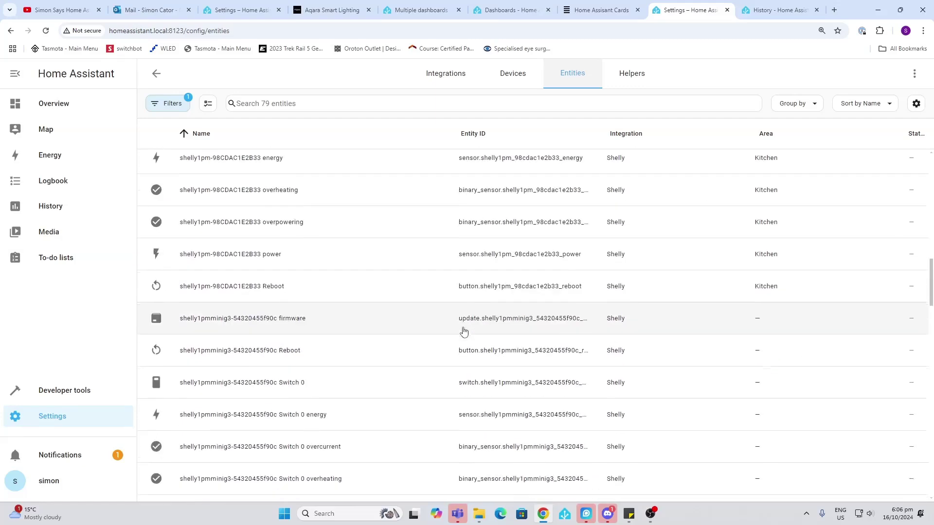
scroll(464, 331, down, 11)
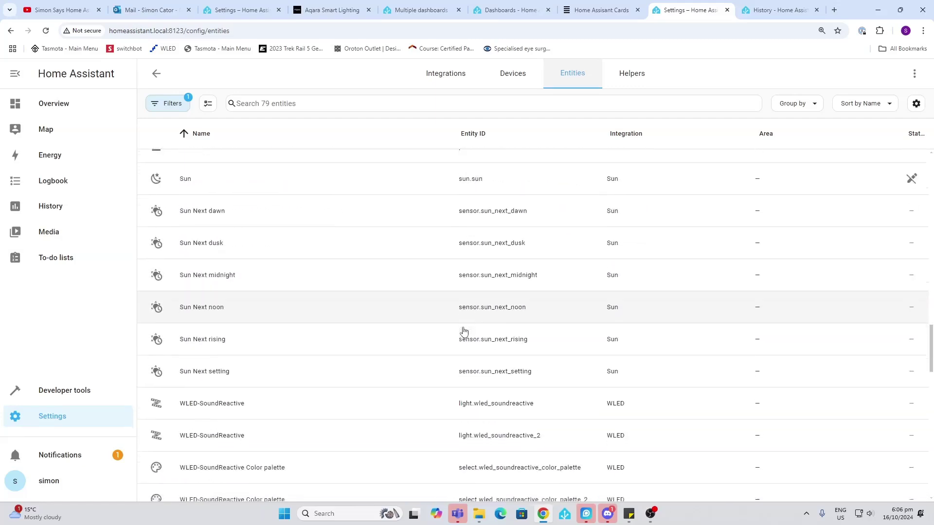
scroll(463, 331, down, 3)
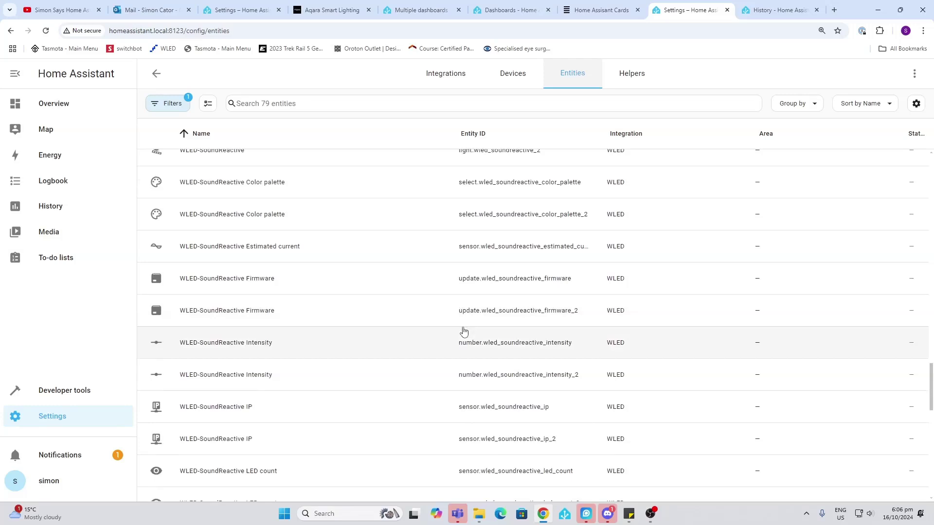
scroll(464, 331, down, 6)
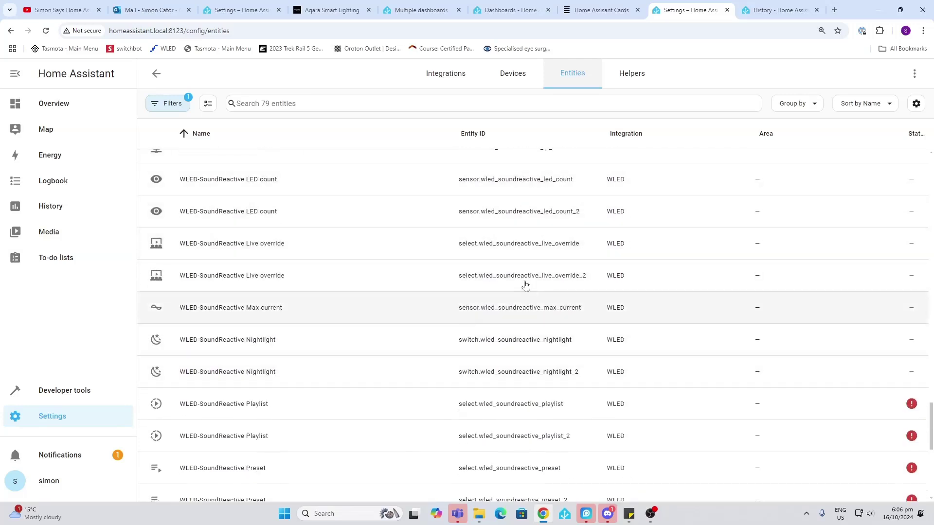
Open Helpers, browse the Create Helper types, and close the list without creating one
click(634, 76)
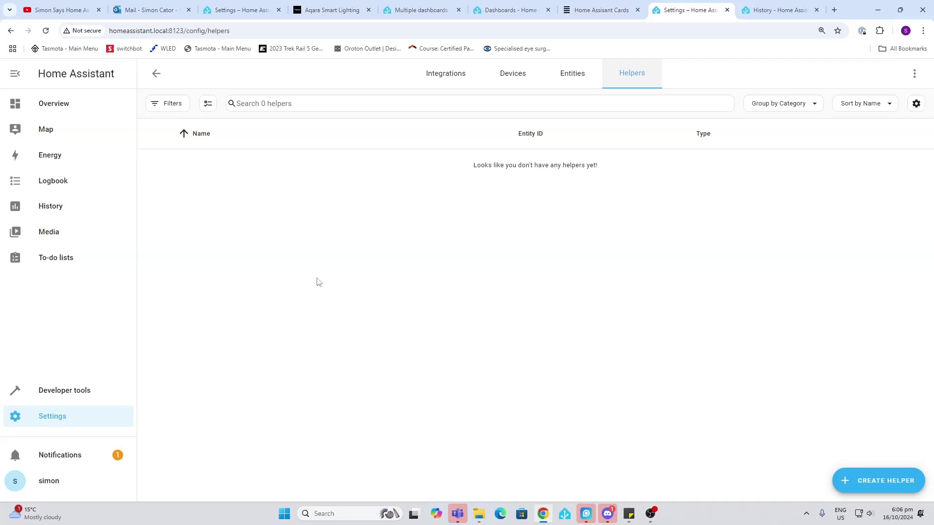
click(883, 487)
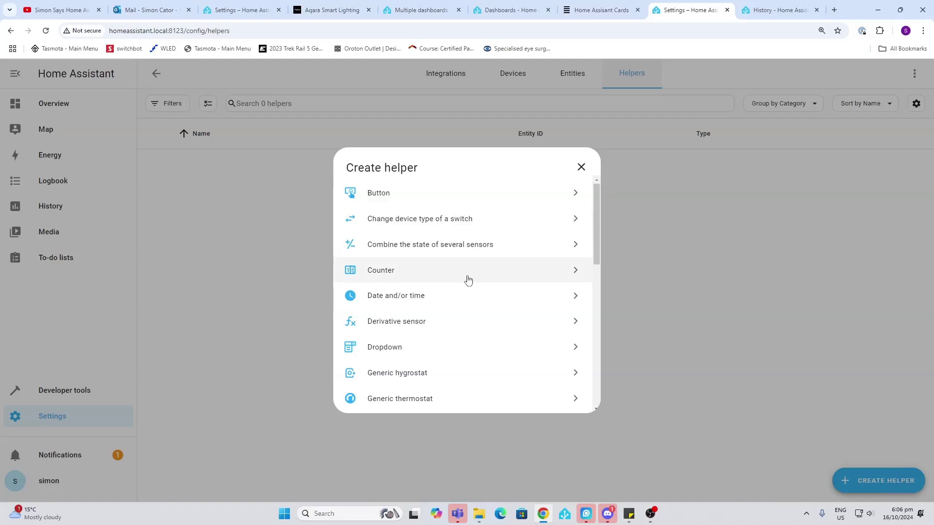
scroll(468, 279, down, 2)
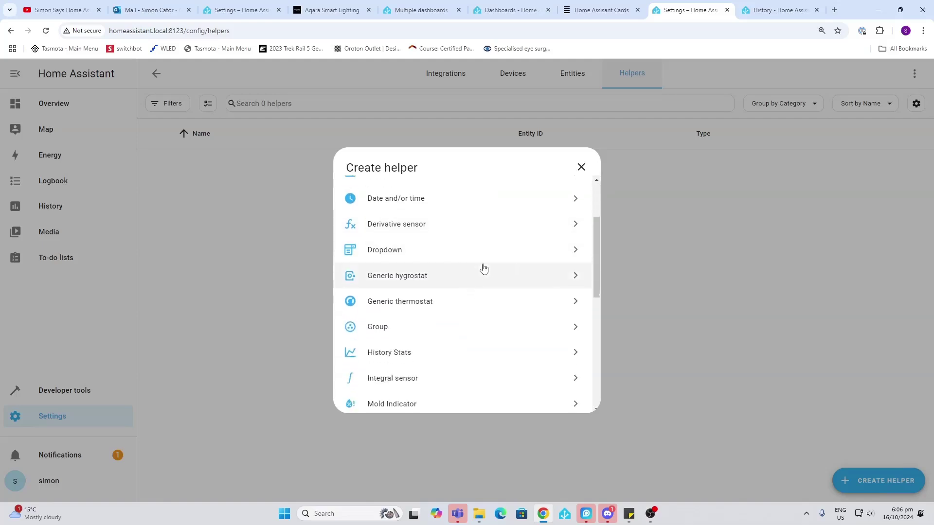
scroll(483, 267, down, 1)
scroll(482, 268, up, 3)
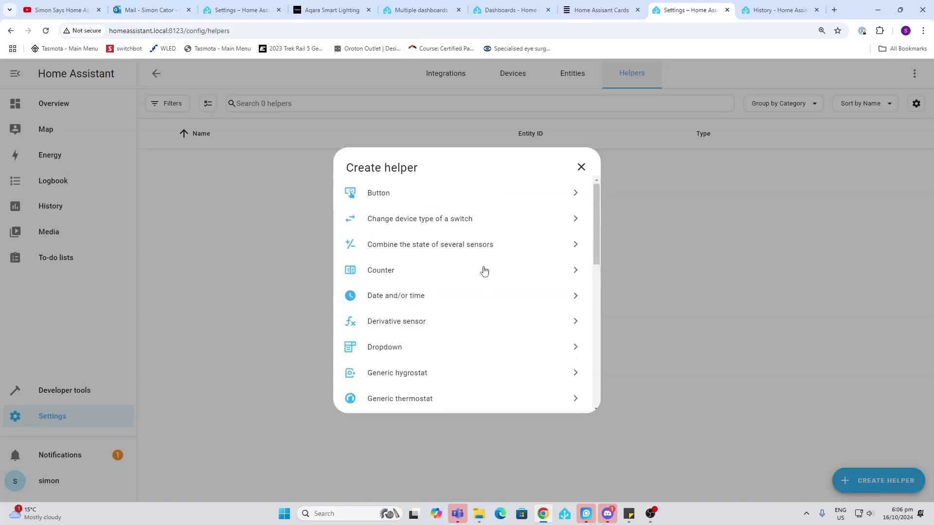
scroll(481, 312, down, 1)
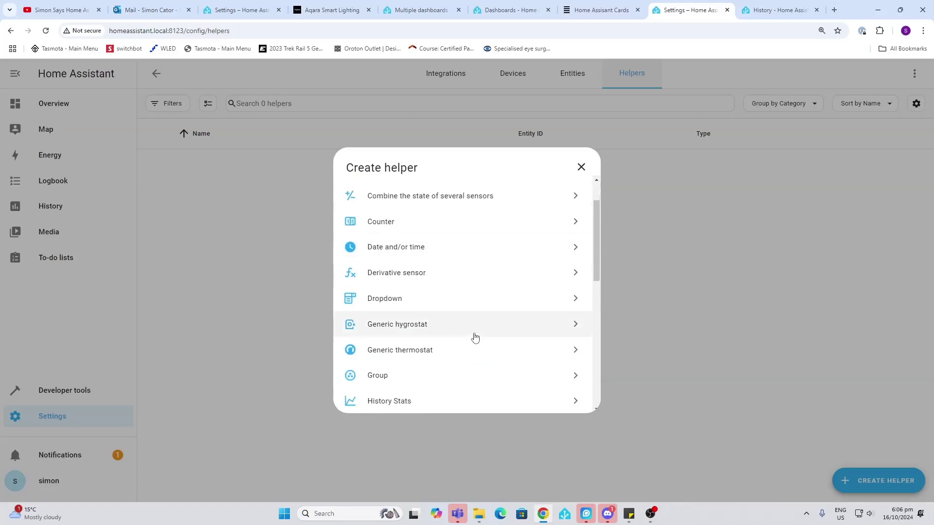
scroll(474, 338, down, 1)
scroll(475, 337, down, 3)
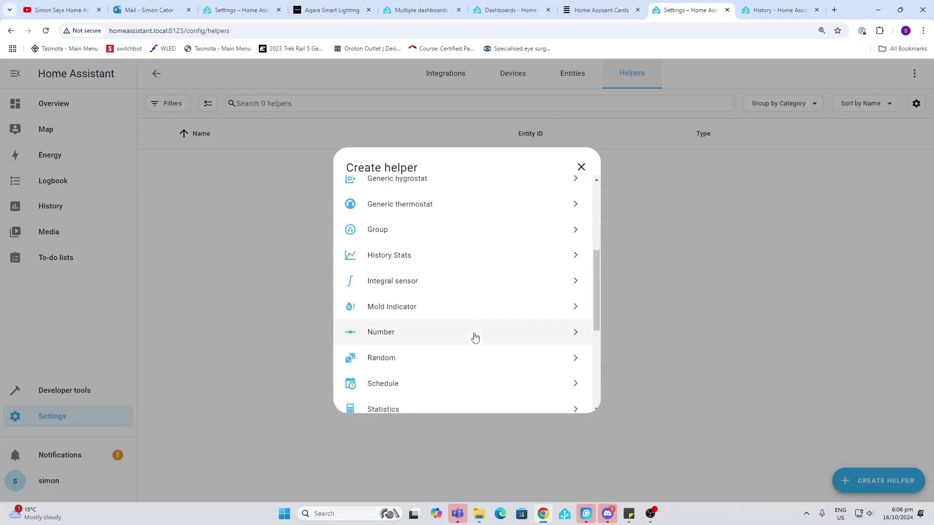
scroll(475, 337, down, 3)
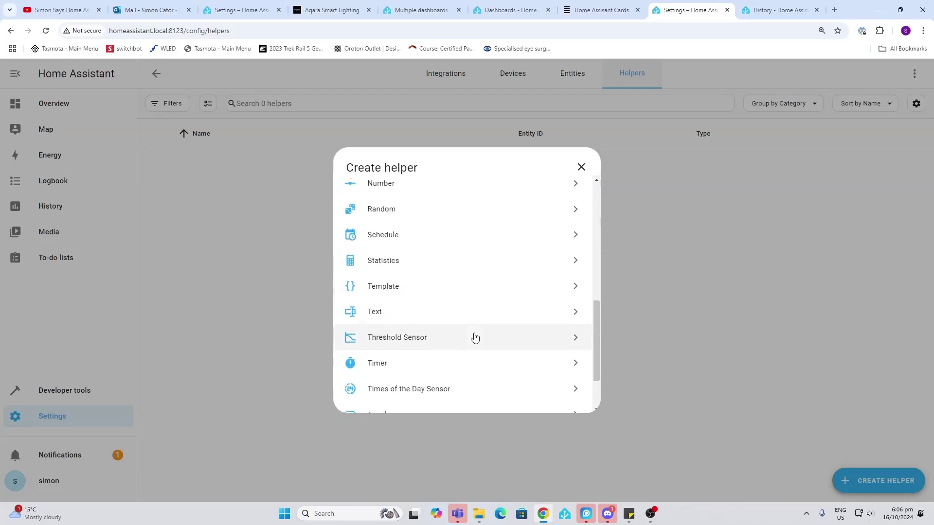
scroll(475, 336, down, 1)
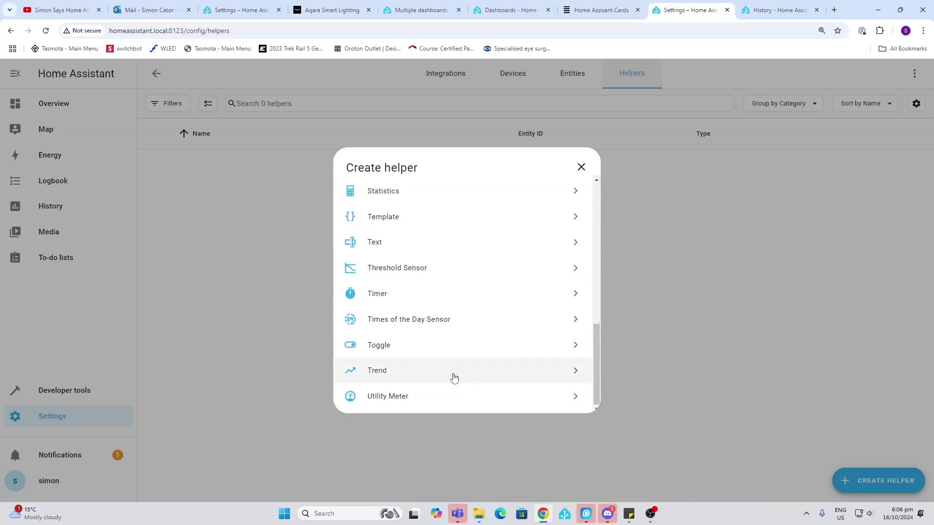
click(581, 168)
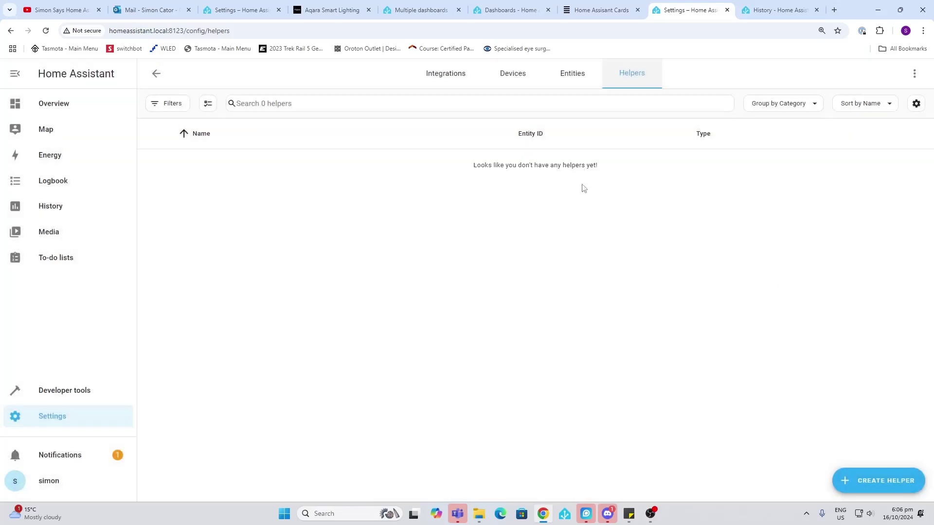
In Automations & scenes, open the Scenes tab, start a new scene and leave without saving
click(156, 73)
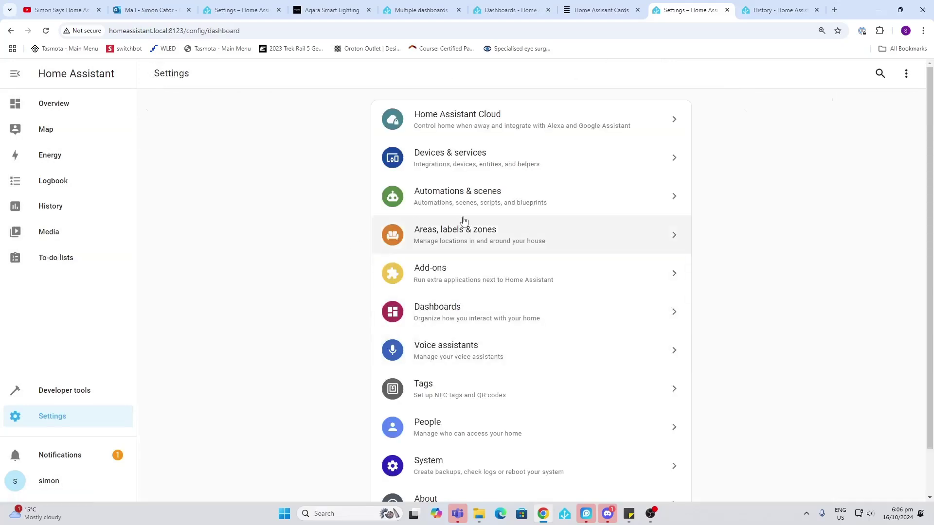
click(470, 201)
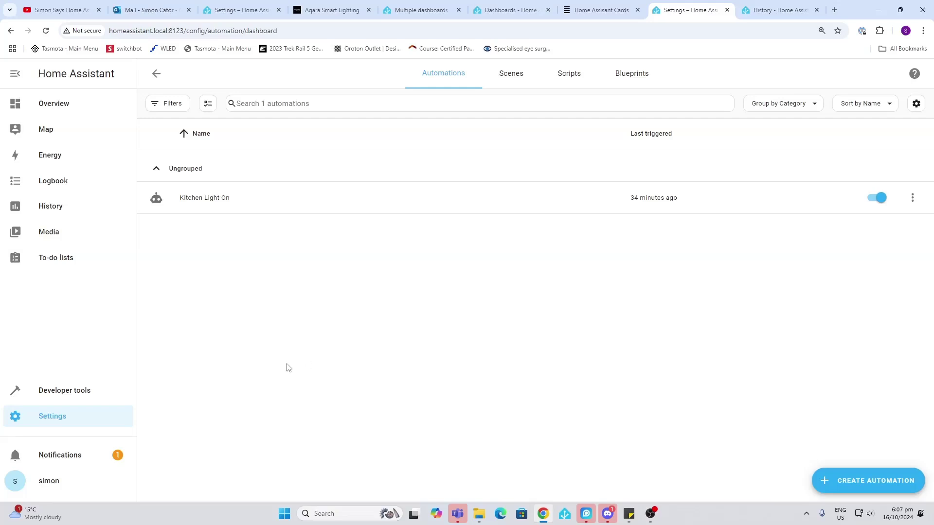
click(496, 82)
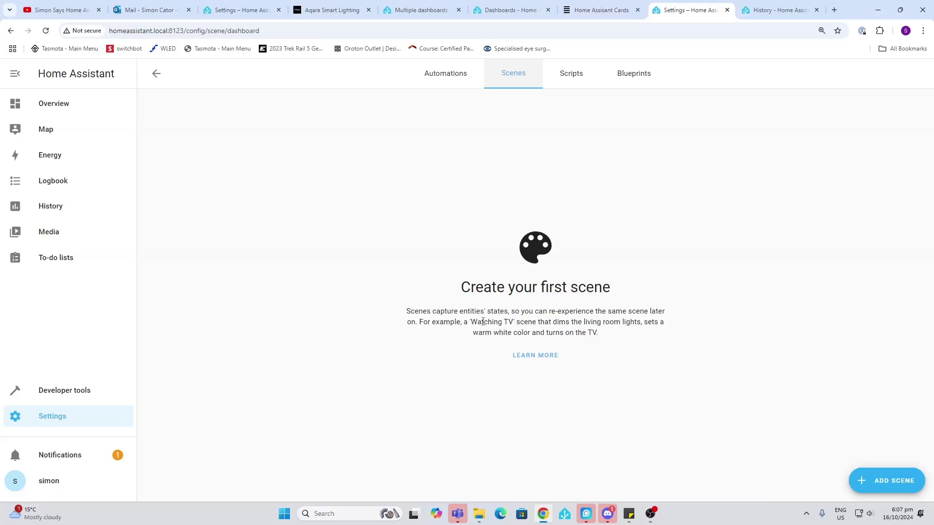
click(906, 483)
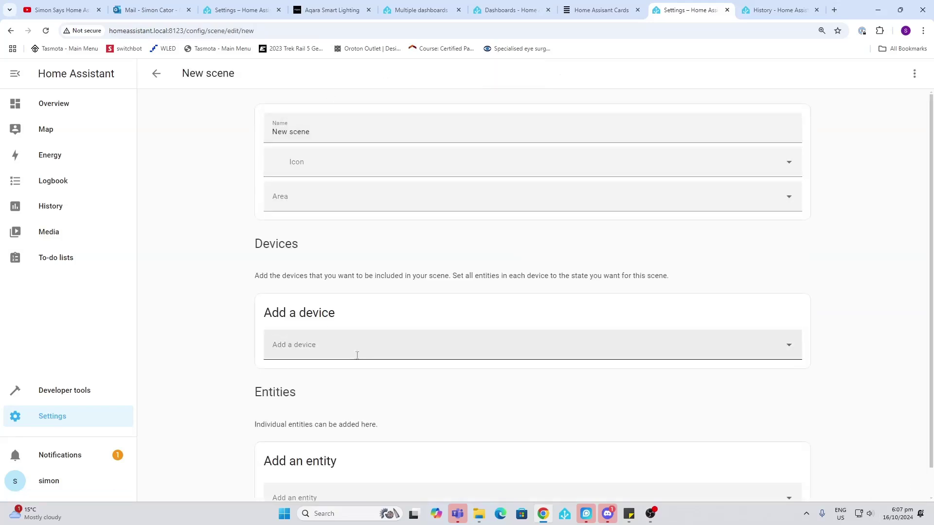
scroll(350, 407, down, 1)
click(156, 73)
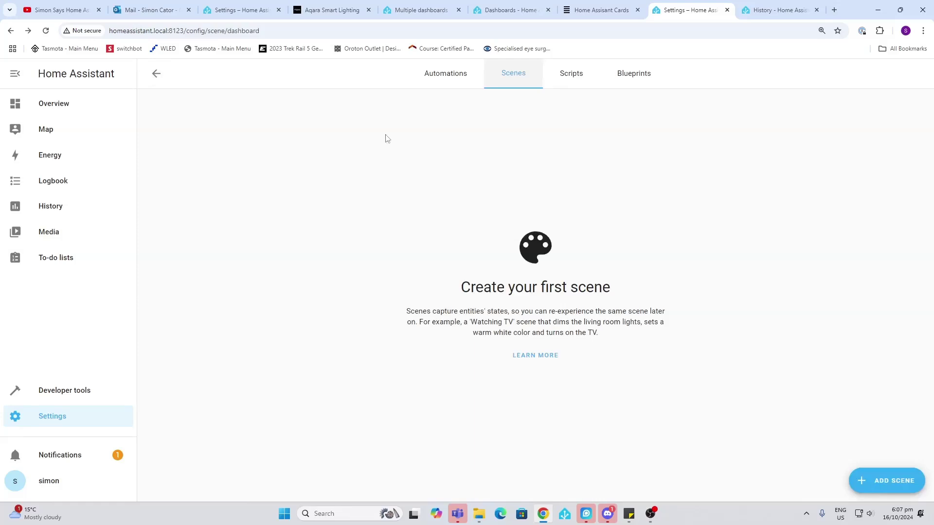
View the Scripts and Blueprints tabs, cancelling Import Blueprint and selecting the blueprint search
click(565, 91)
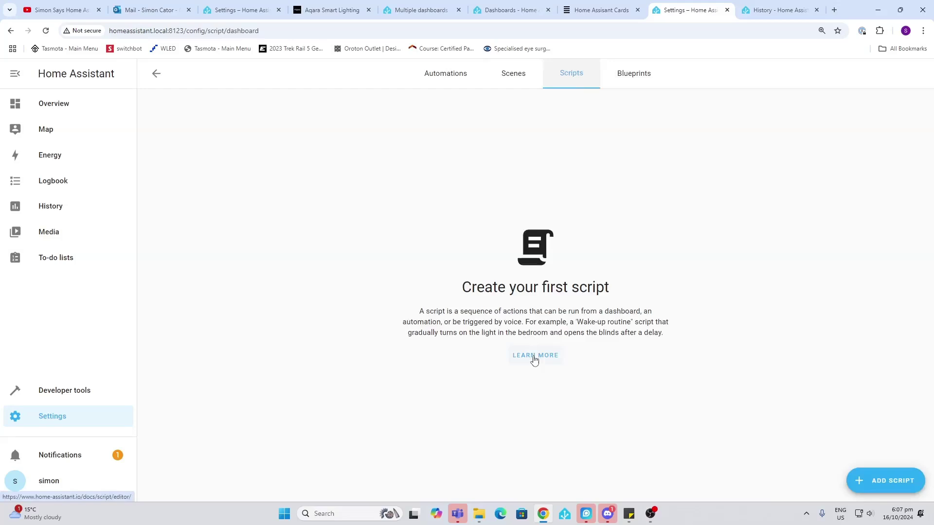
click(628, 76)
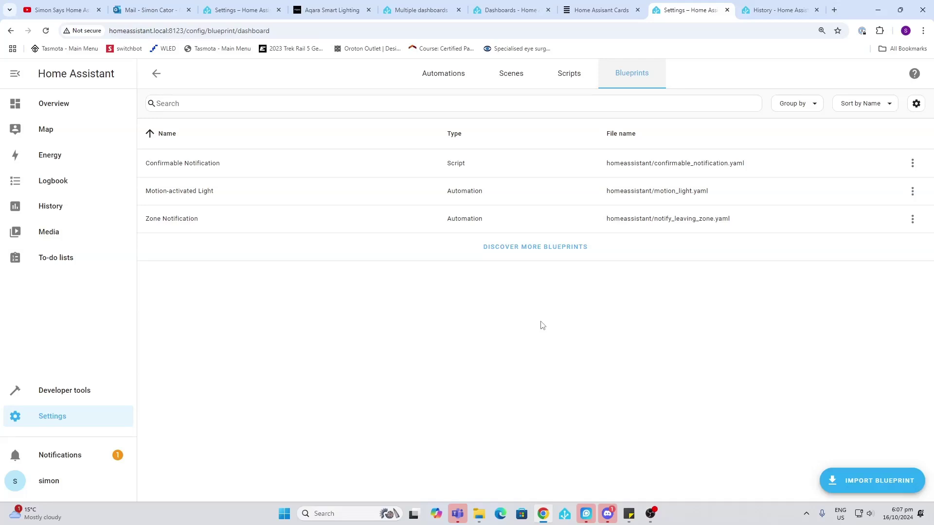
click(895, 482)
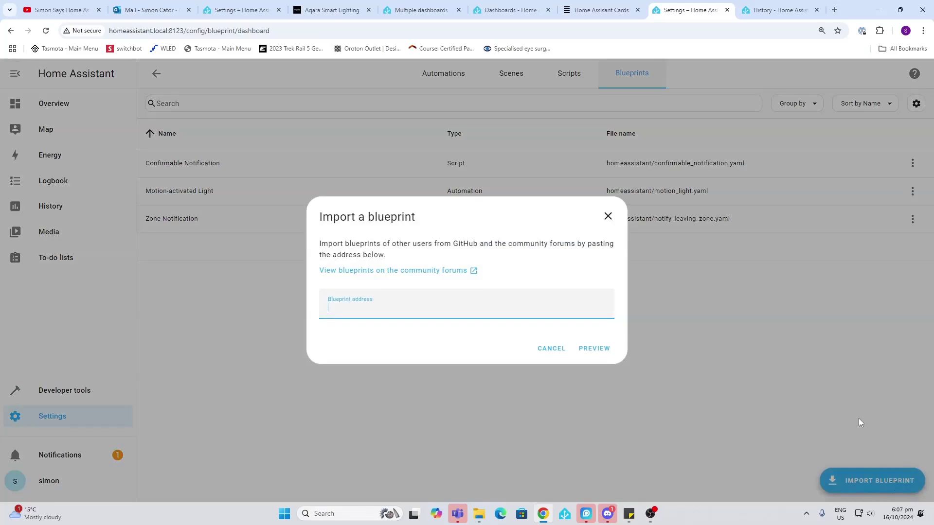
click(608, 217)
click(183, 104)
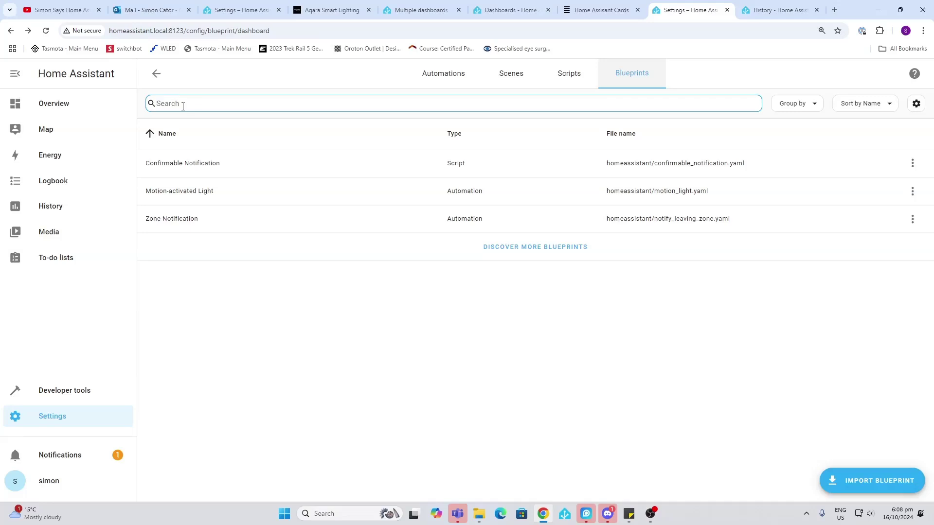
From Settings, open Areas, labels & zones and view the empty Labels tab and Zones map
click(155, 75)
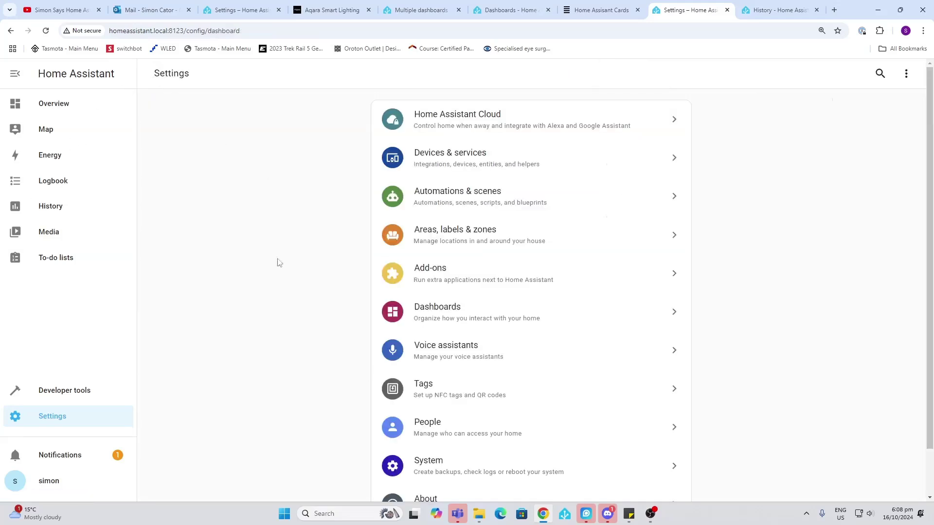
click(435, 240)
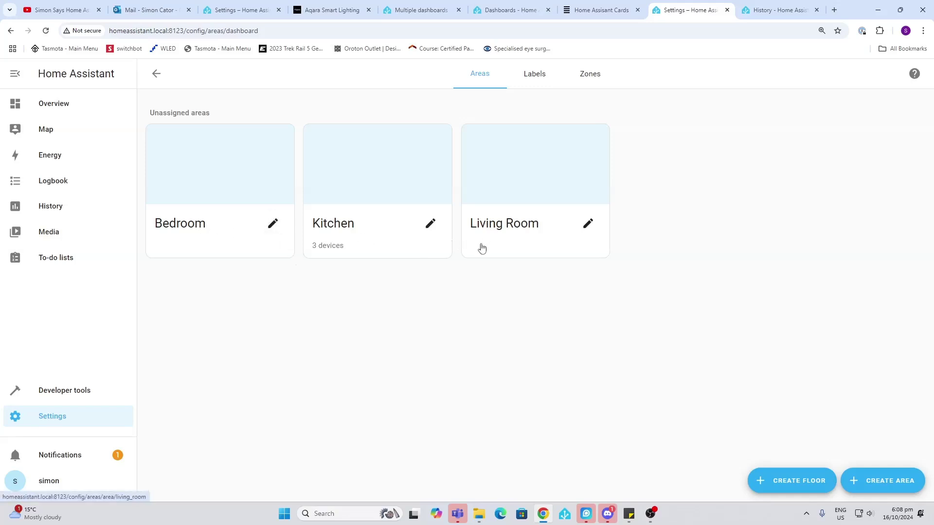
click(549, 69)
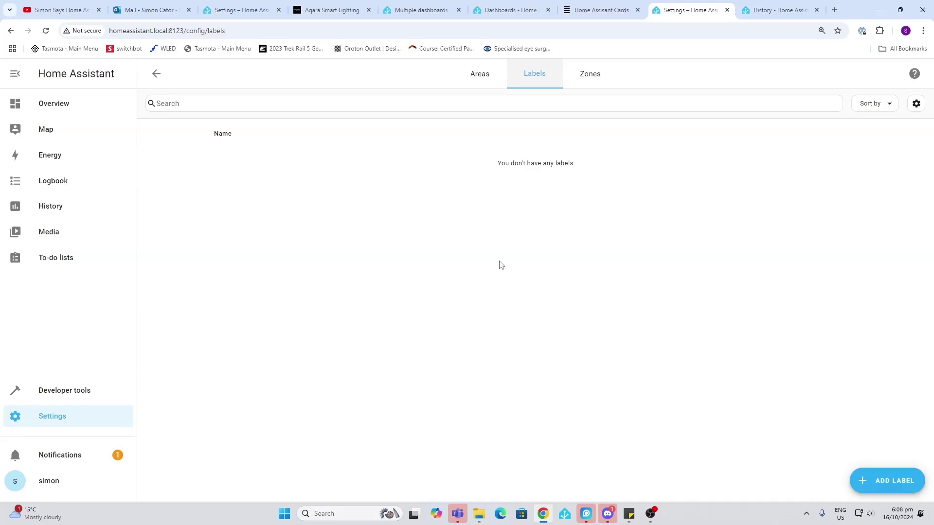
click(580, 69)
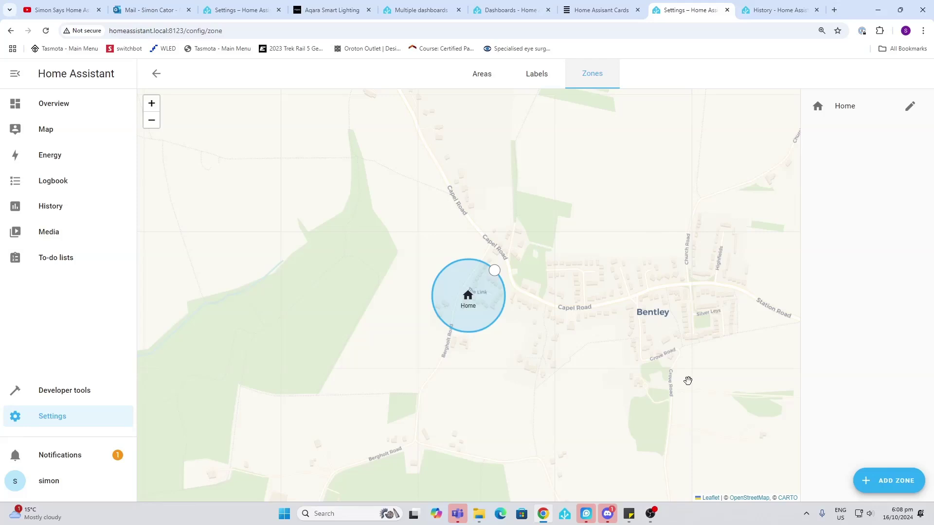
click(156, 73)
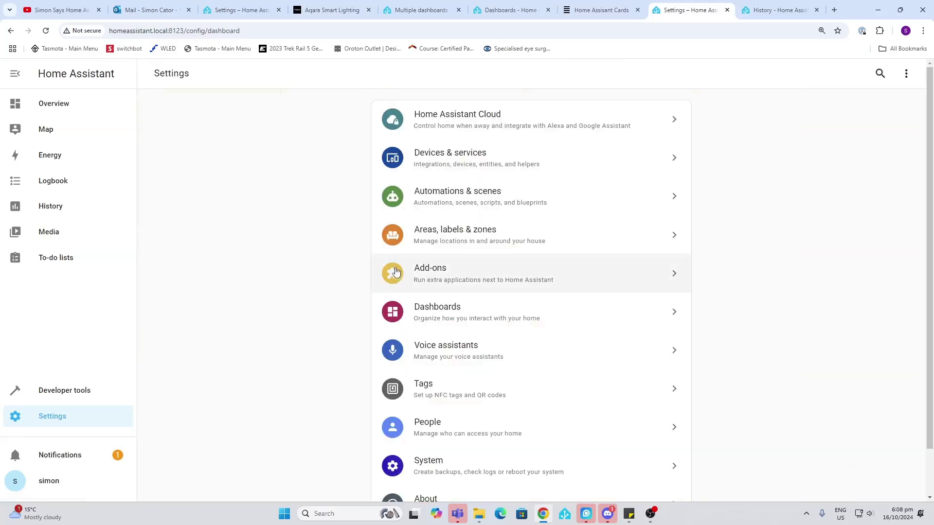
click(490, 280)
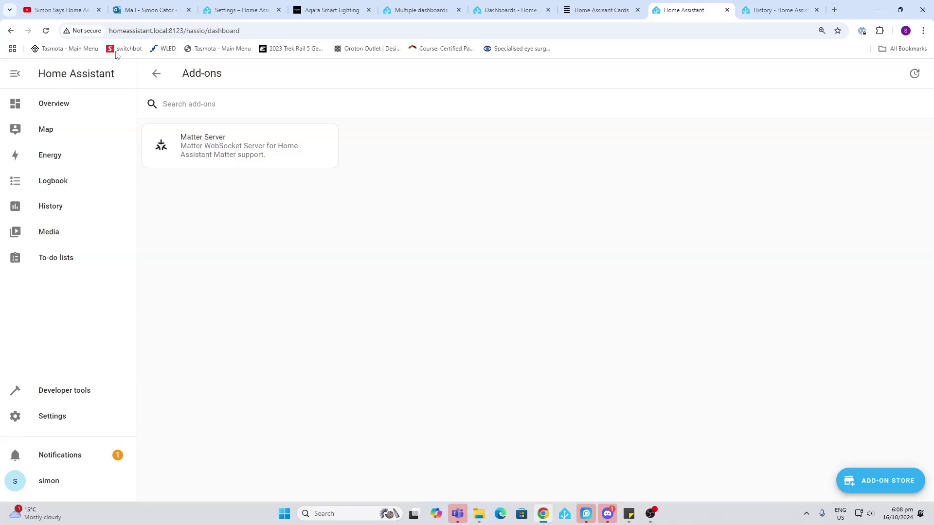
click(155, 74)
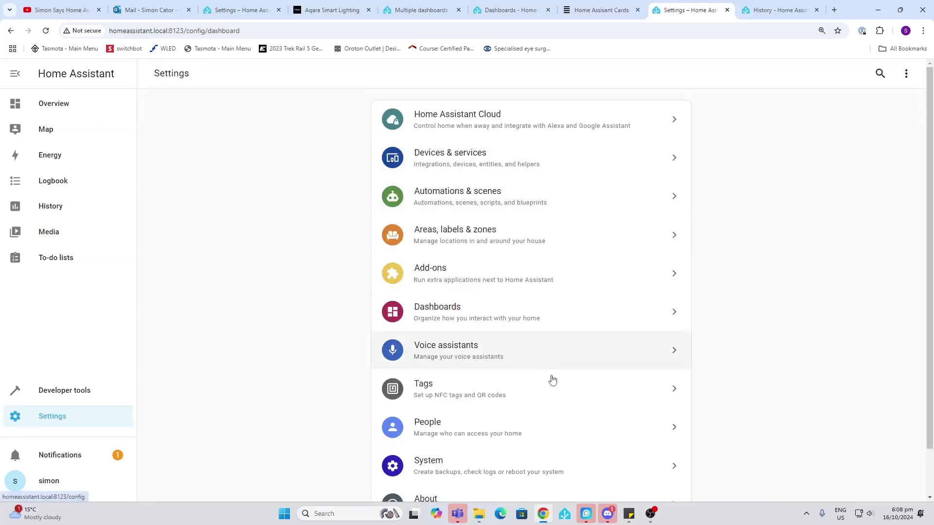
click(480, 319)
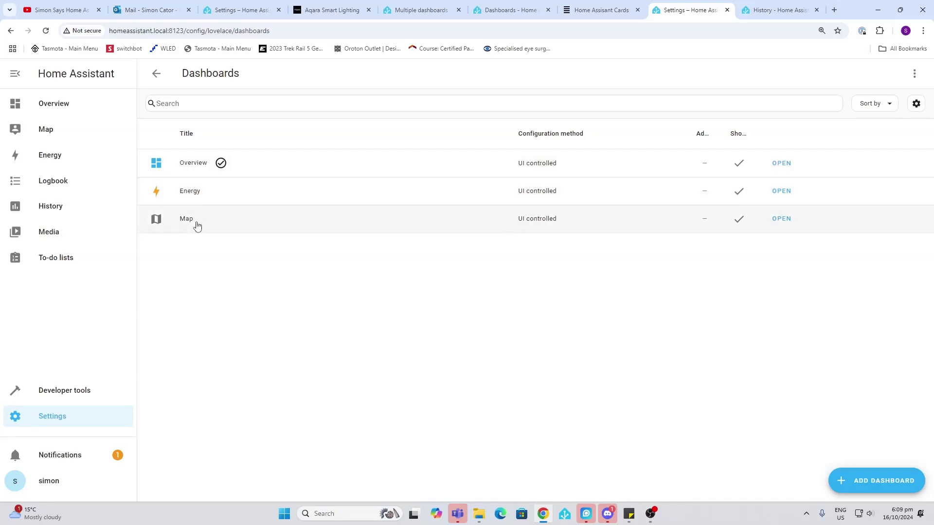
click(157, 76)
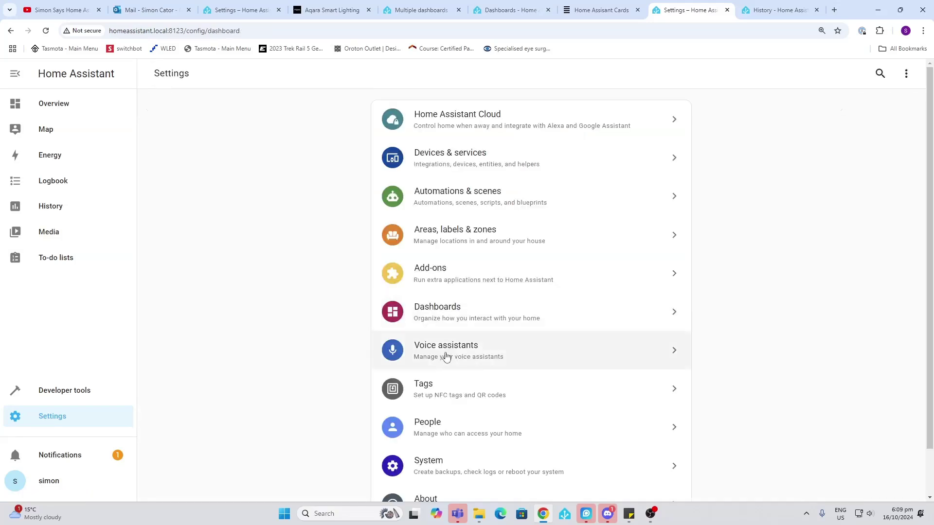
click(446, 358)
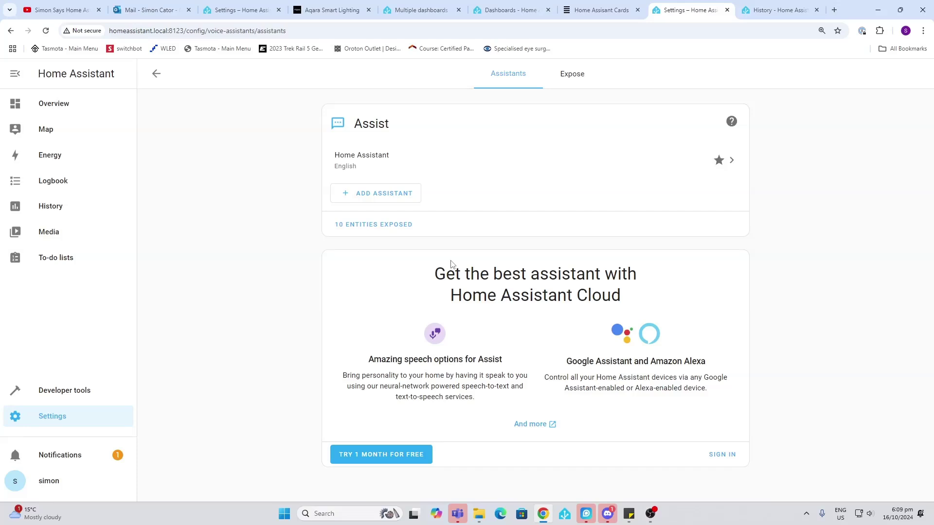
click(156, 74)
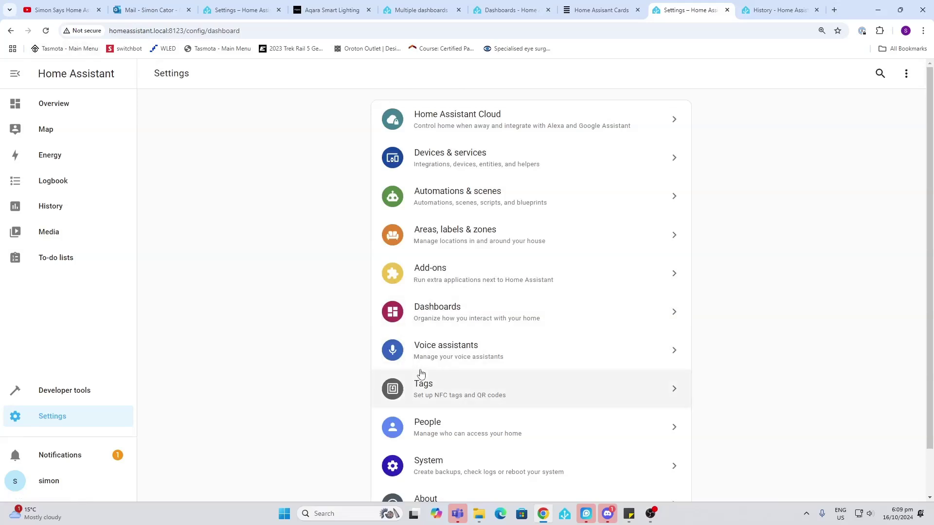
scroll(425, 381, down, 2)
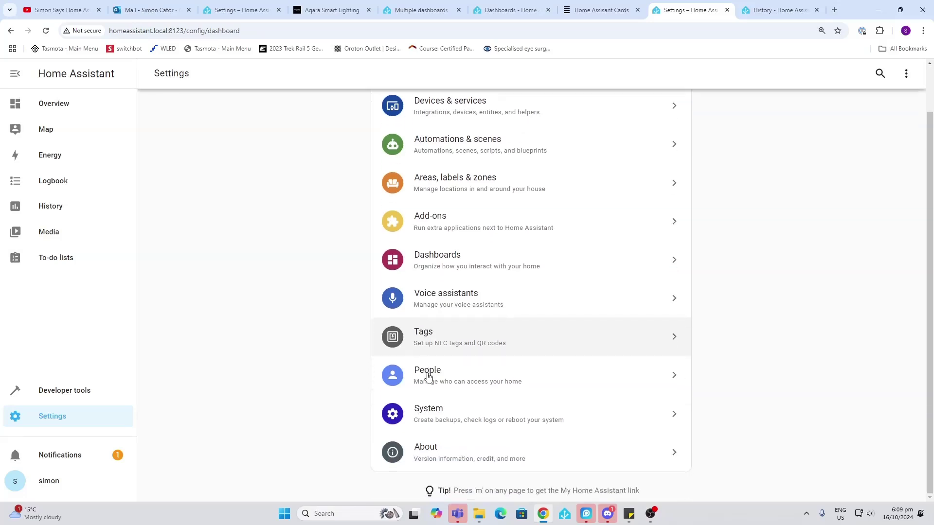
click(440, 335)
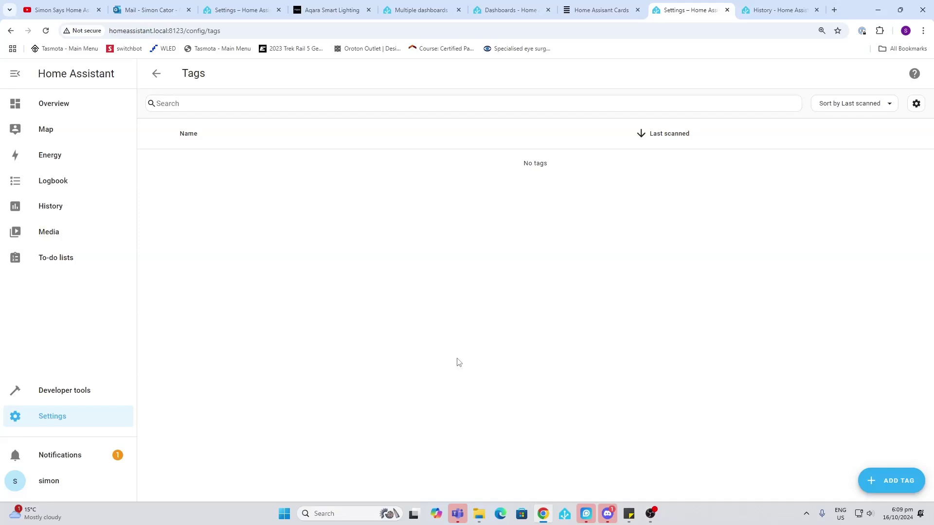
click(154, 73)
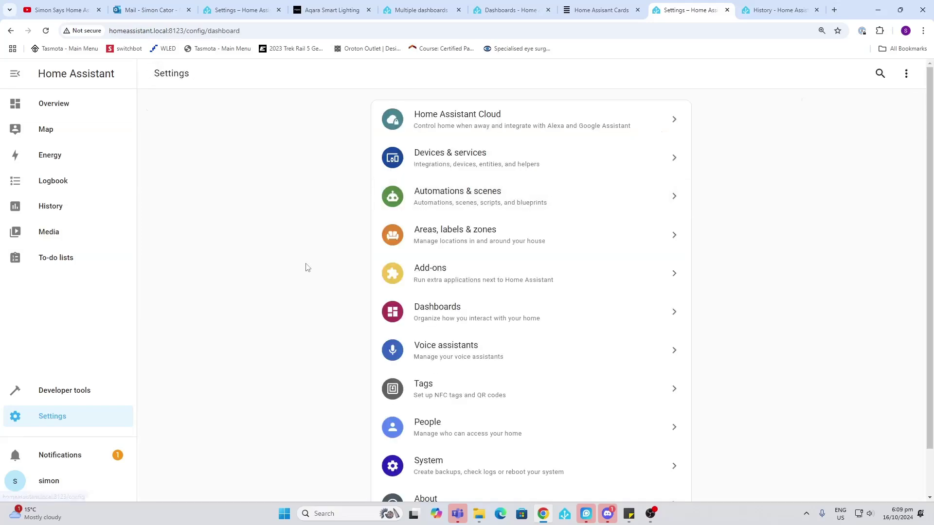
scroll(413, 392, down, 1)
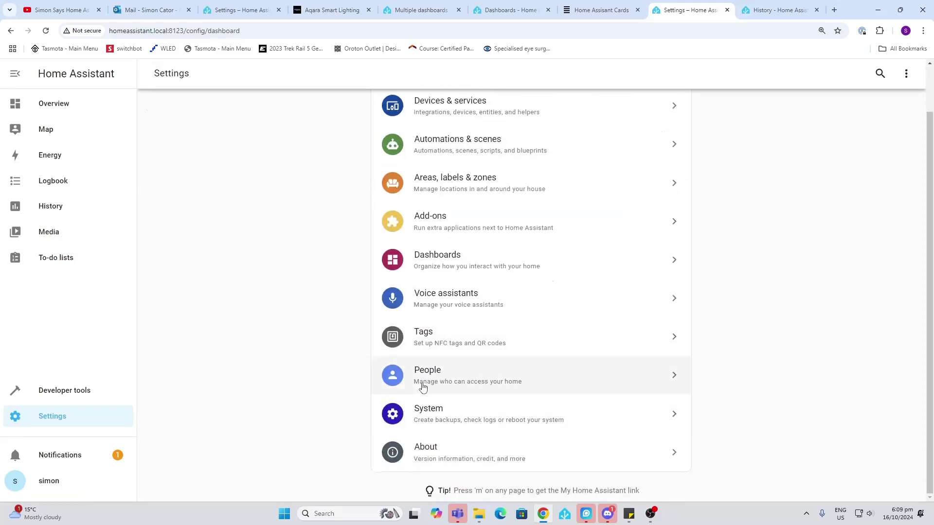
click(424, 387)
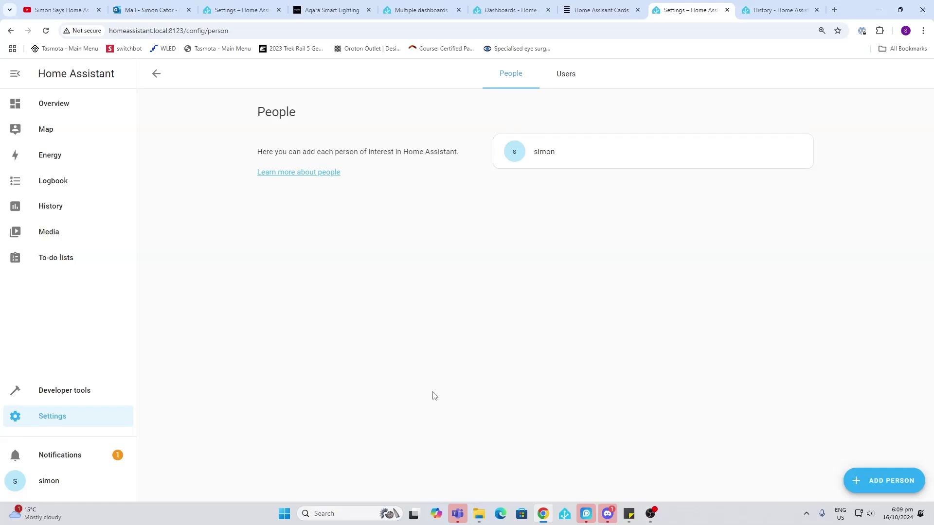
click(911, 482)
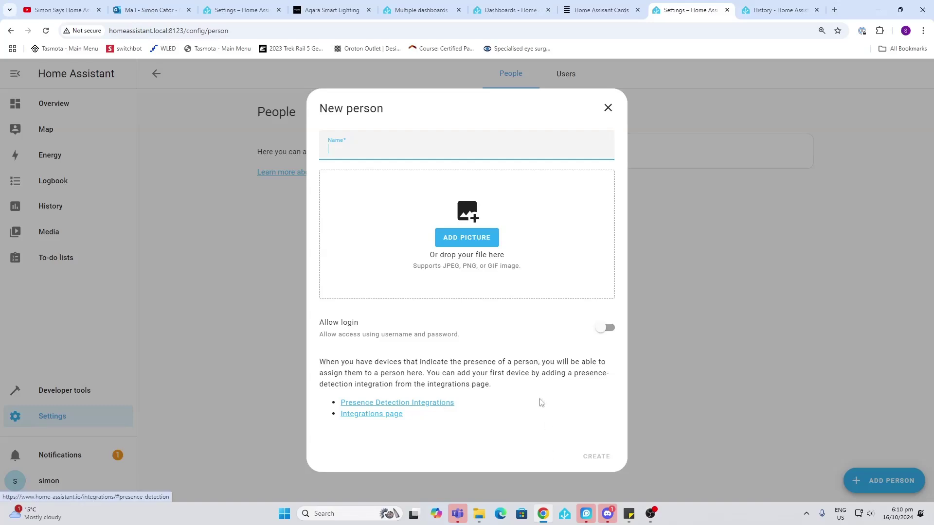
click(607, 108)
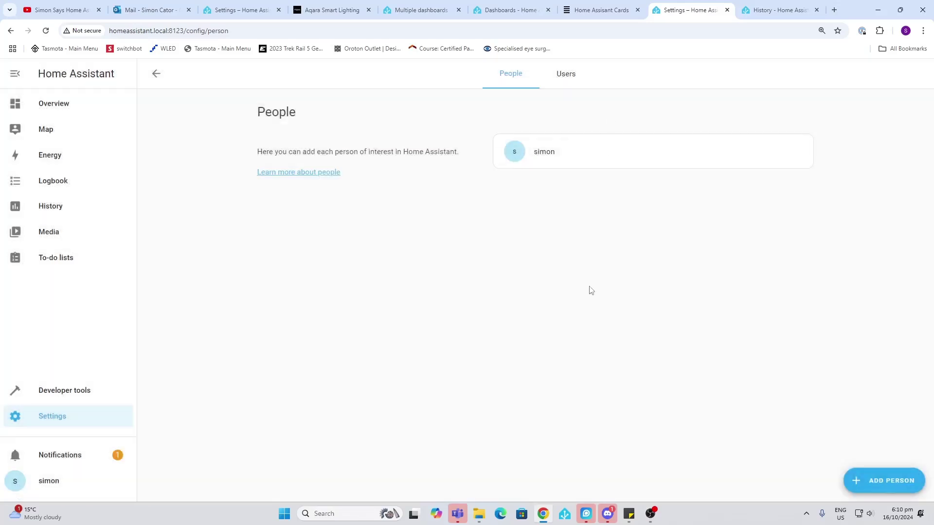
Open Settings > System > General, showing name Home, Auckland time zone and metric units
click(156, 73)
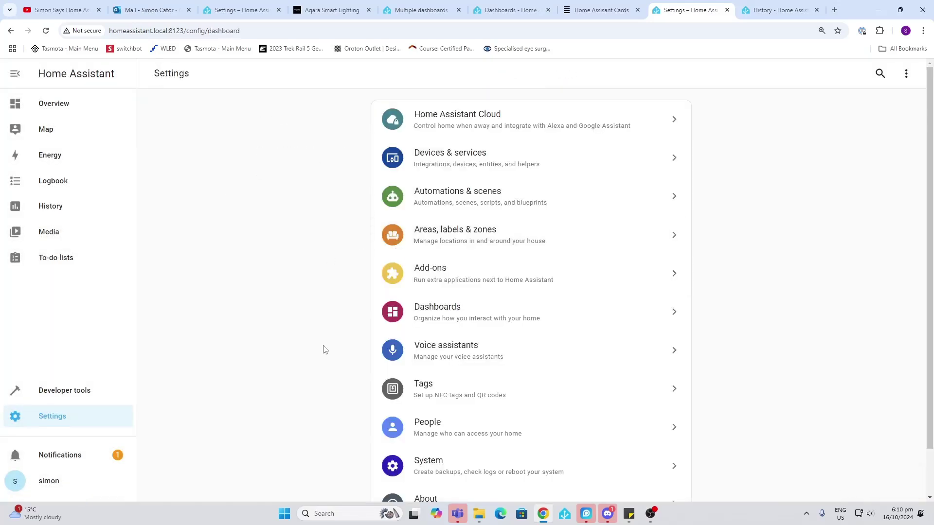
scroll(325, 349, down, 2)
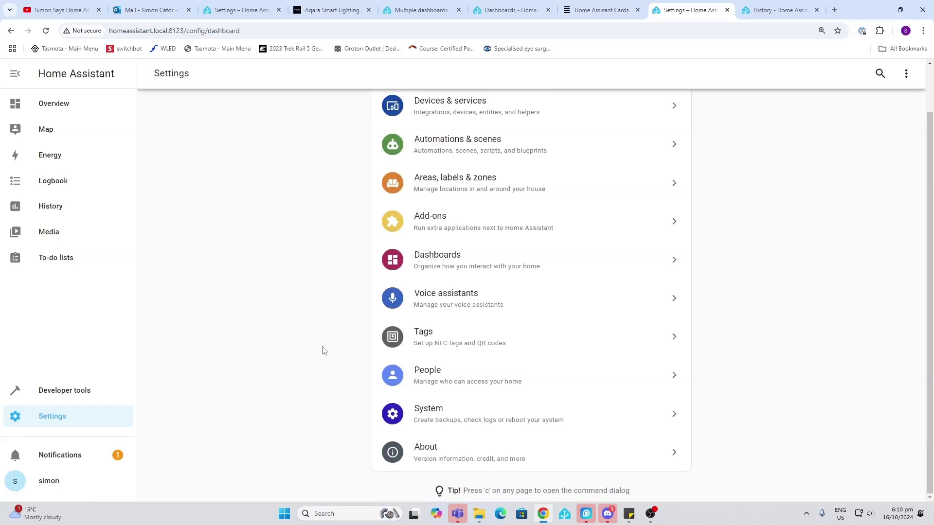
click(501, 407)
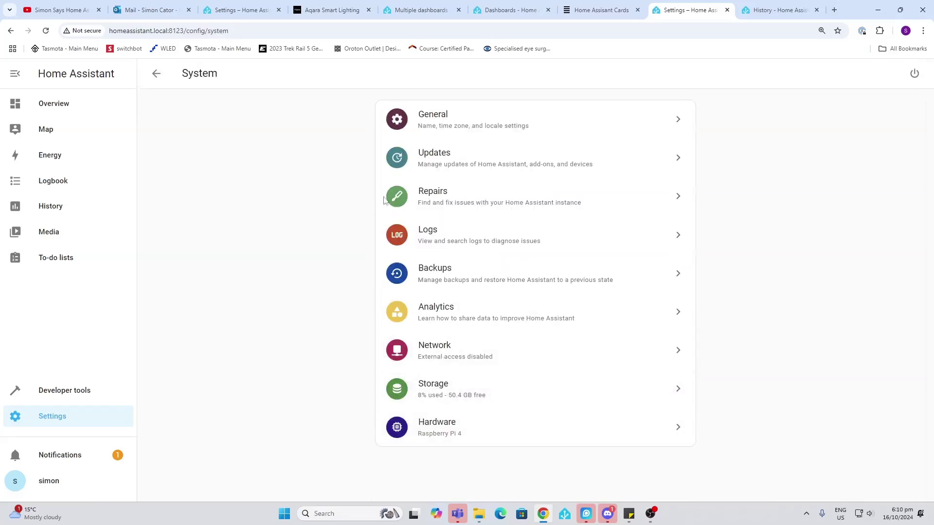
click(491, 135)
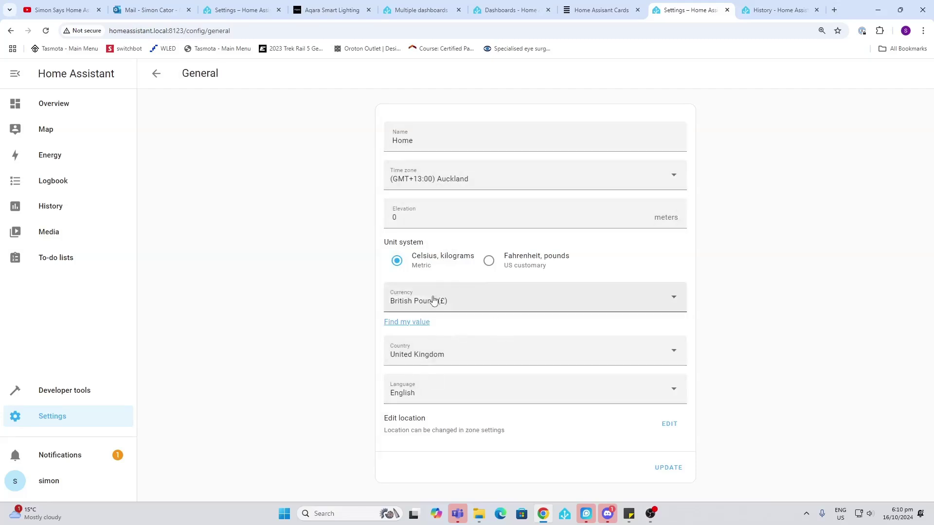
Check System Updates (none available), then view Repairs, which reports no repairs
click(156, 74)
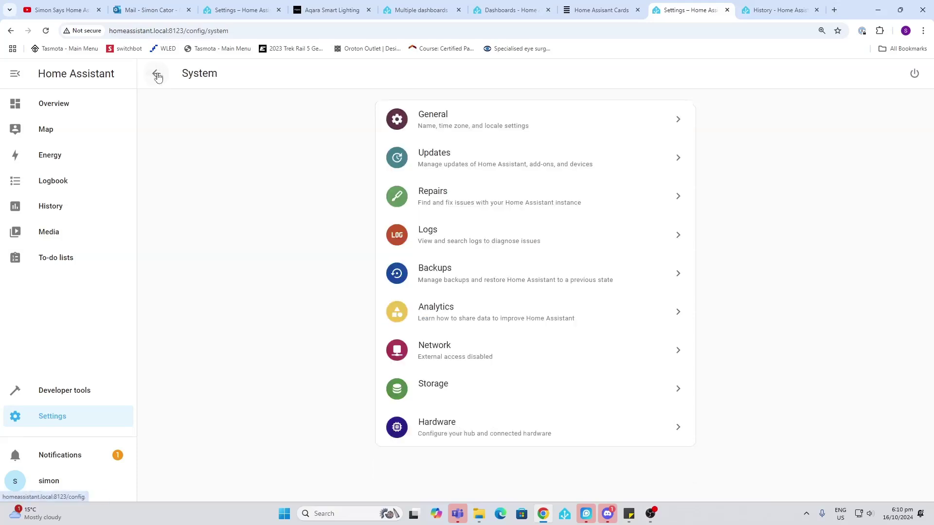
click(465, 162)
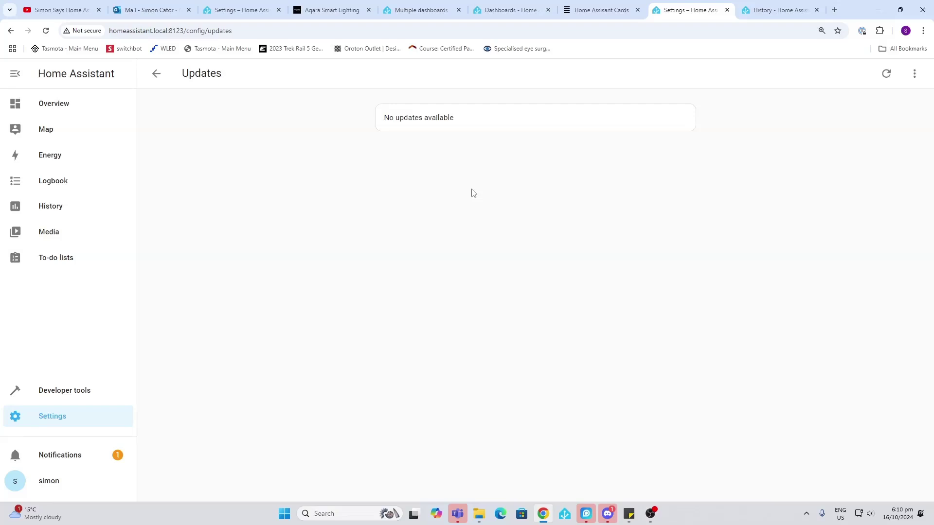
click(157, 74)
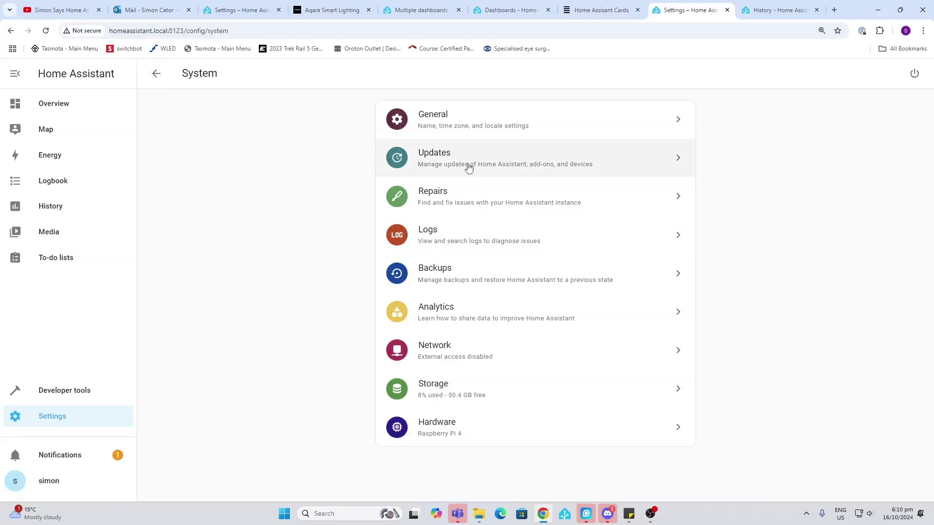
click(474, 198)
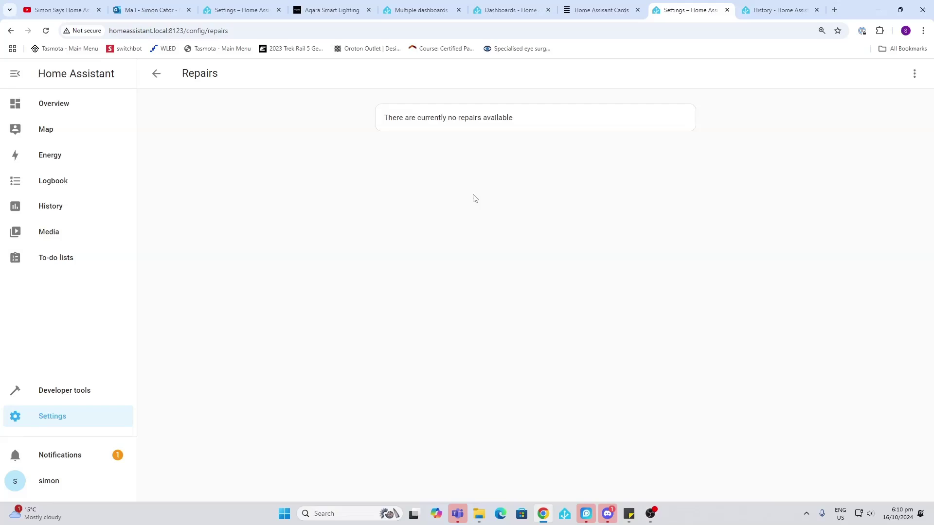
Review the Home Assistant Core logs and the Backups page (no backups yet)
click(156, 74)
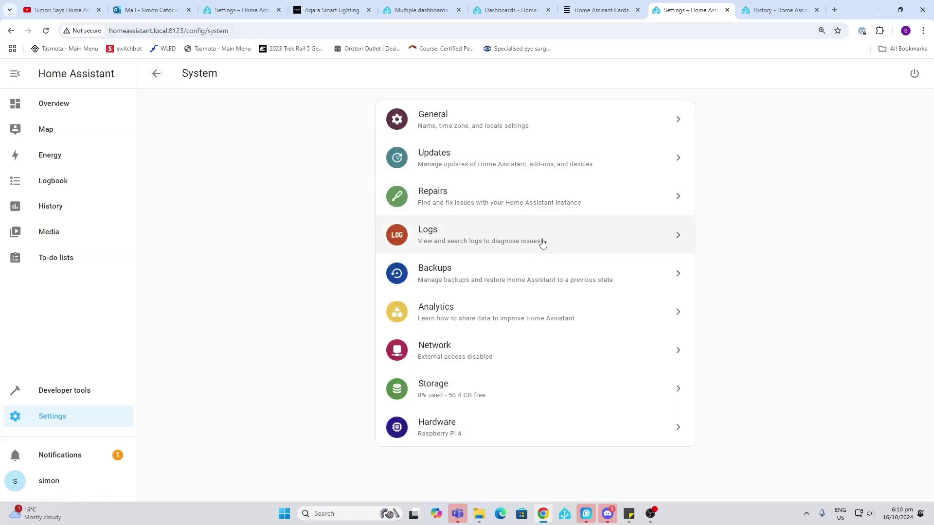
click(542, 243)
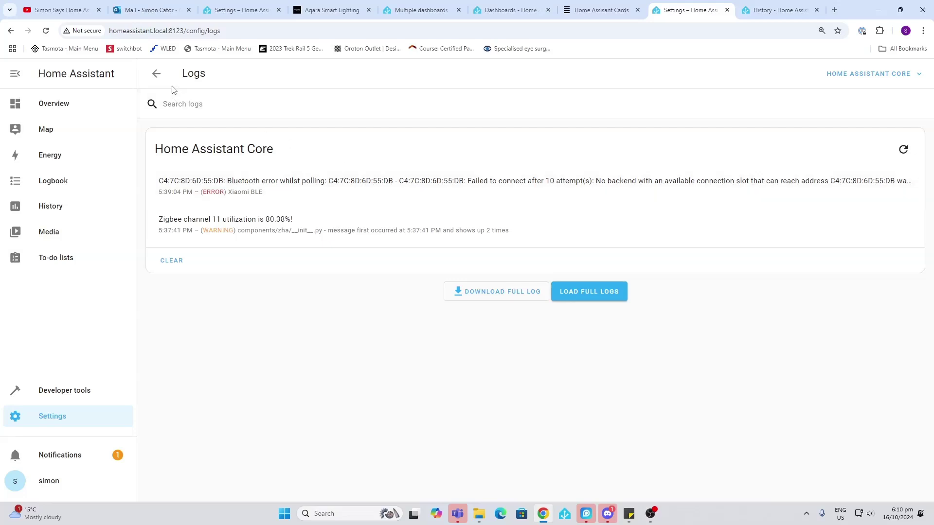
click(156, 73)
click(429, 276)
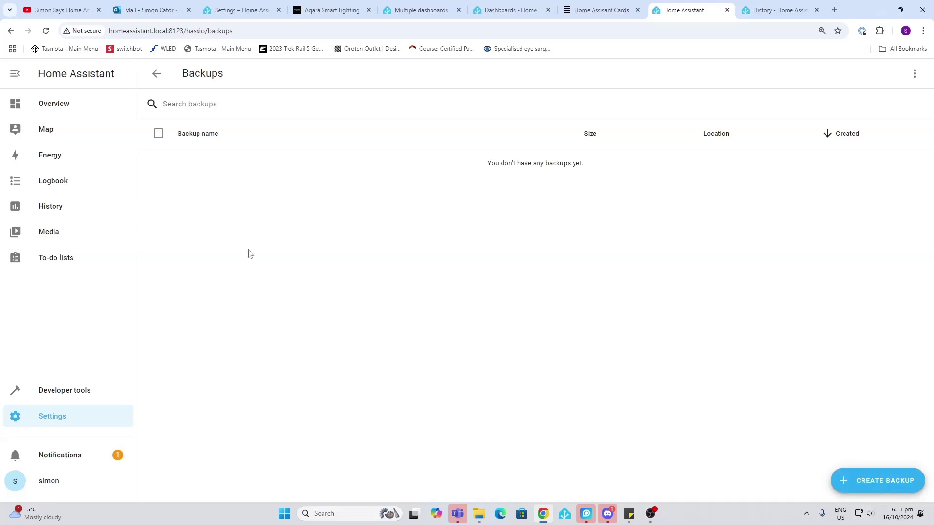
click(155, 74)
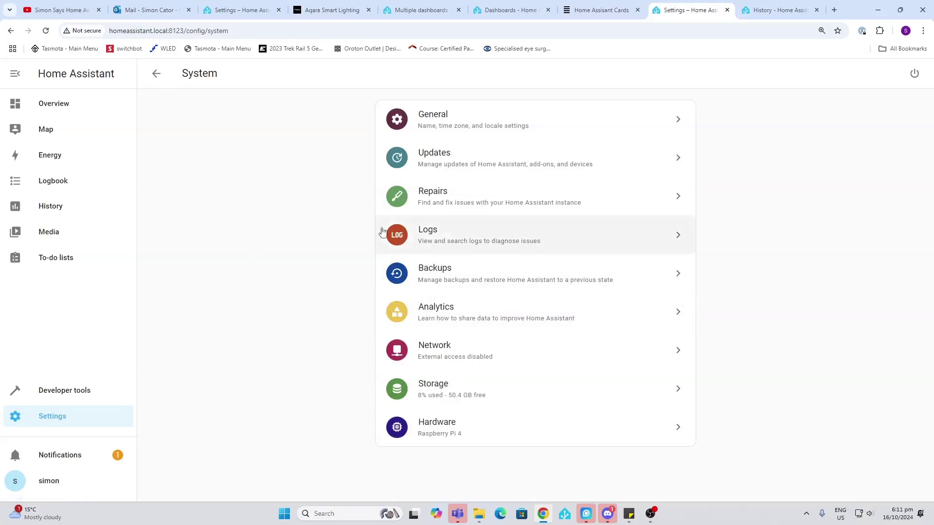
Enable Basic analytics, Usage data, Statistical data and Diagnostics sharing, and save
click(506, 315)
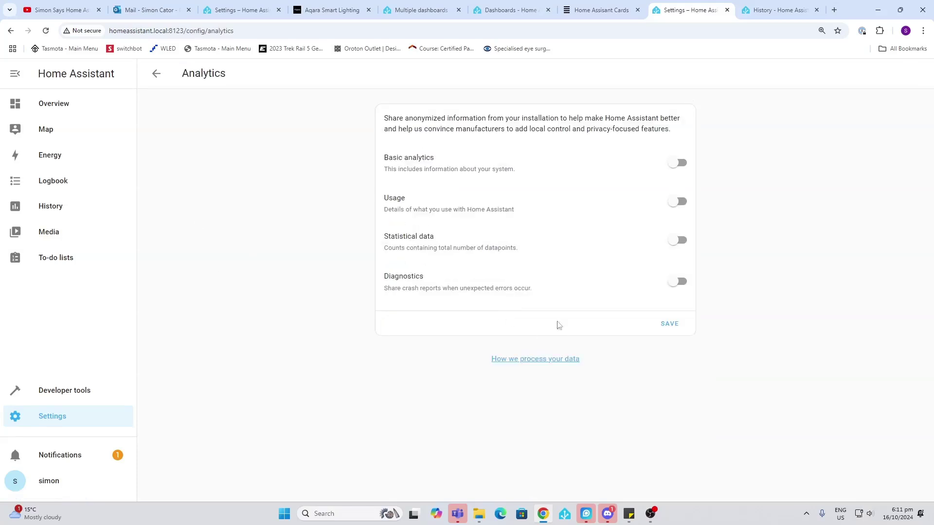
click(673, 165)
click(673, 204)
click(673, 243)
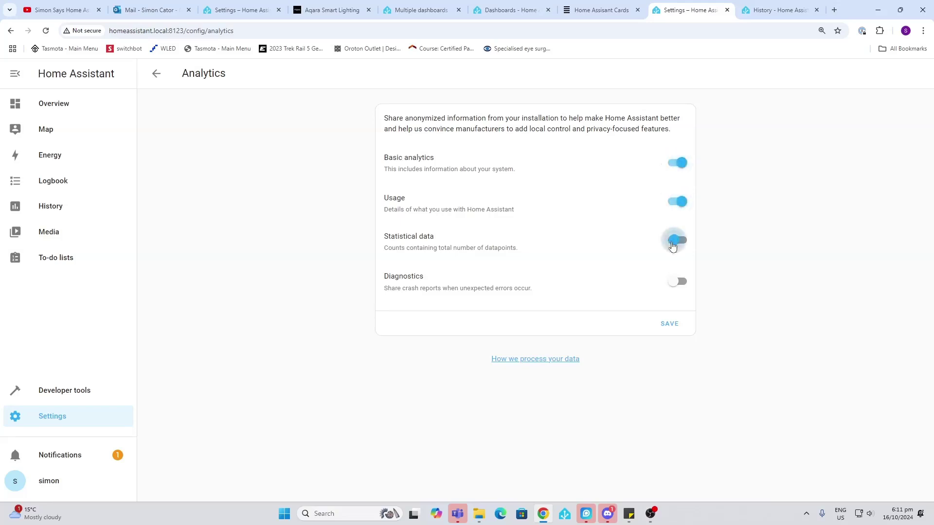
click(674, 282)
click(671, 325)
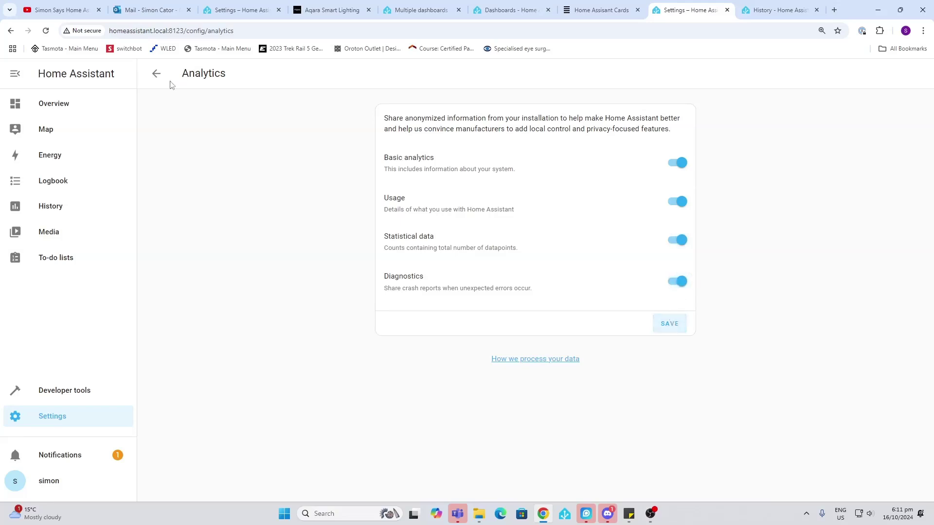
Review Network settings: host name homeassistant, Automatic local URL, auto-configured adapter
click(157, 73)
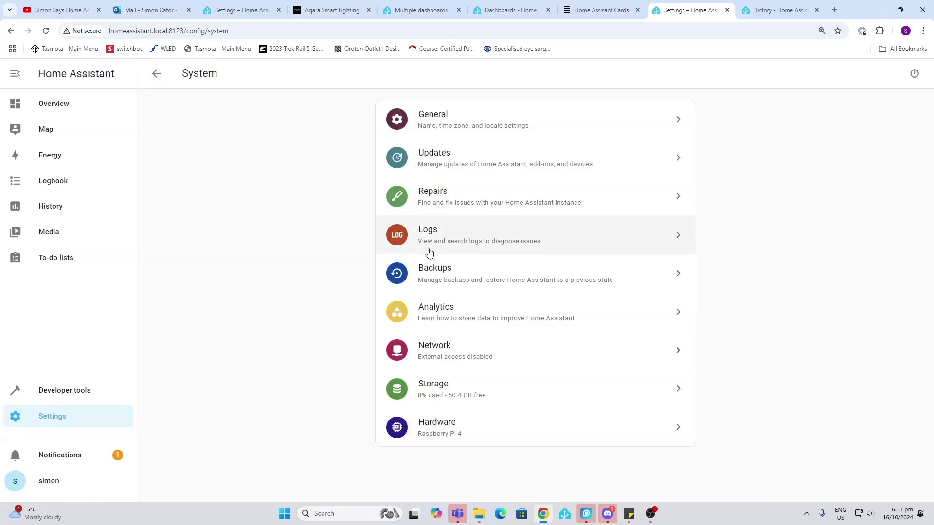
click(488, 355)
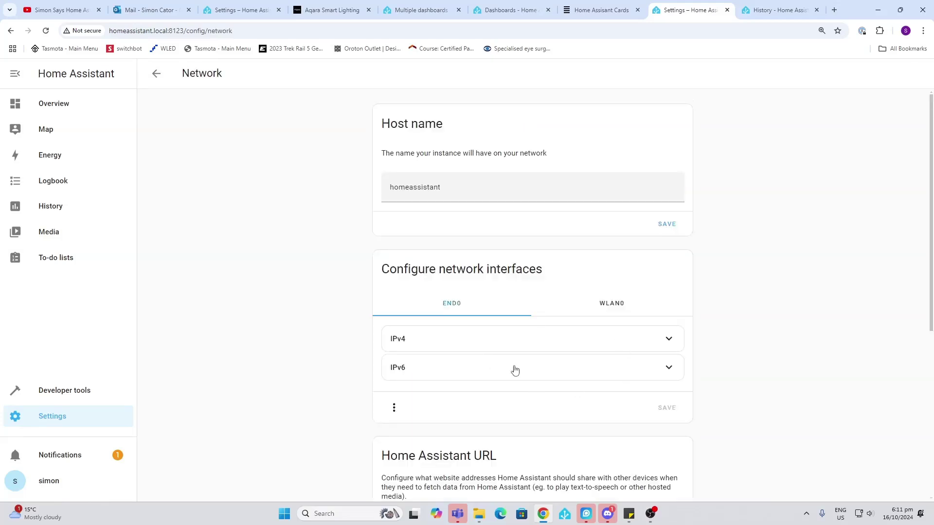
scroll(515, 371, down, 5)
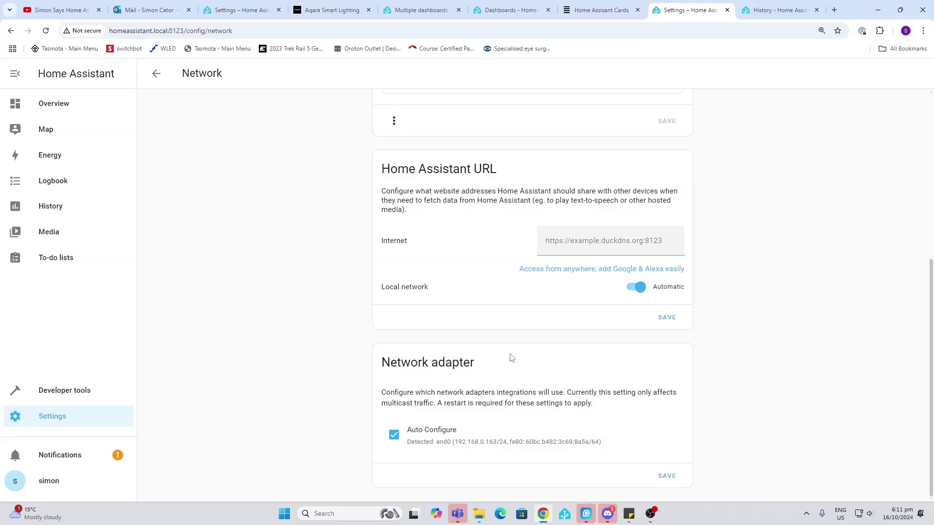
click(156, 73)
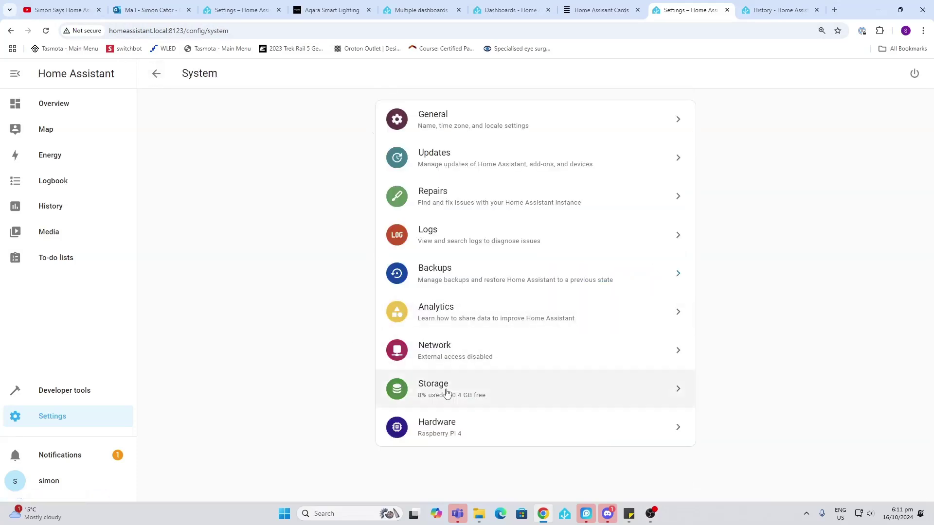
click(450, 396)
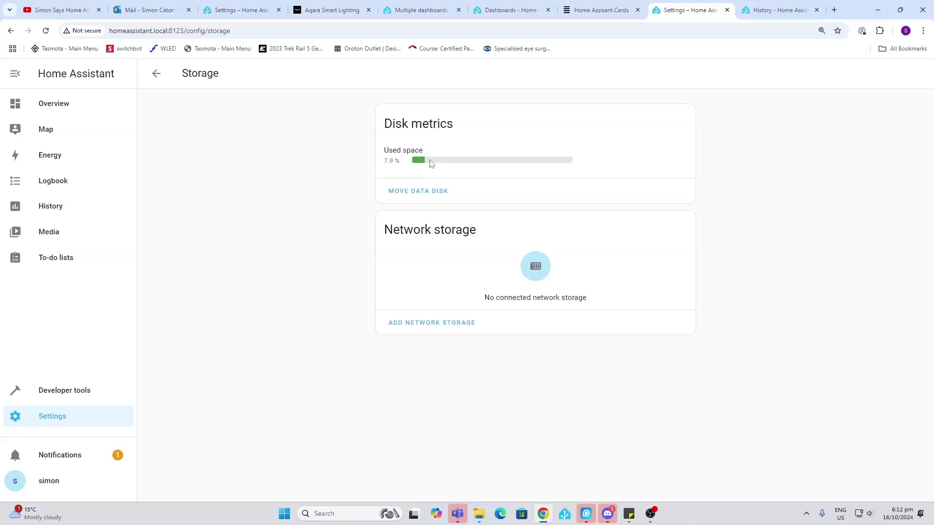
mouse_move(430, 164)
click(155, 73)
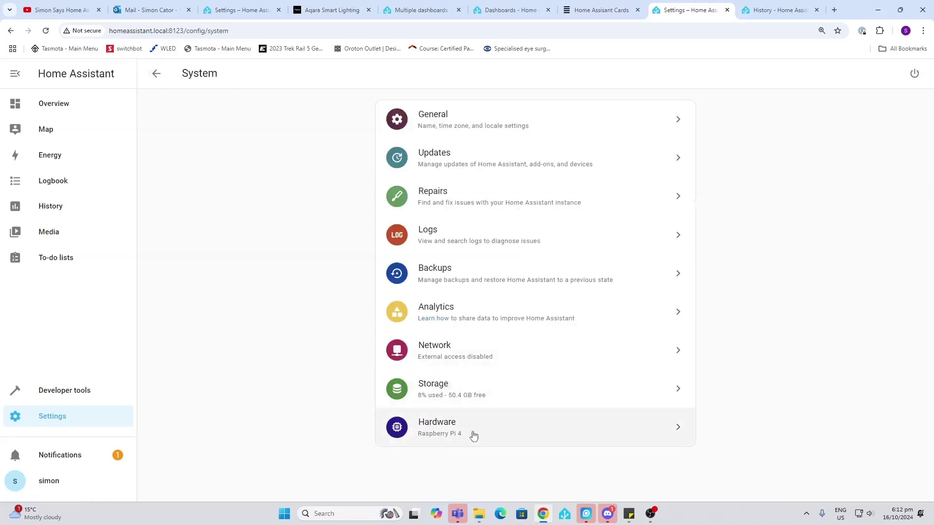
click(471, 431)
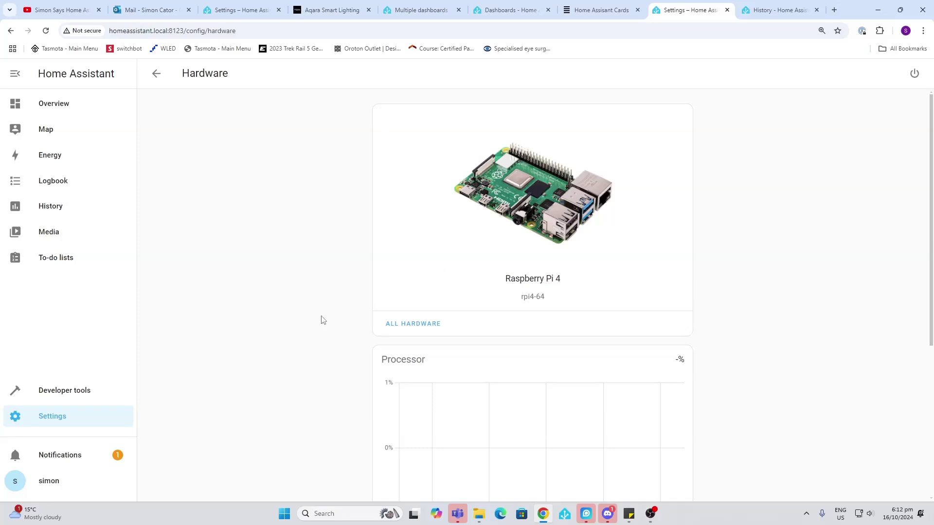
scroll(321, 321, down, 5)
scroll(321, 336, up, 5)
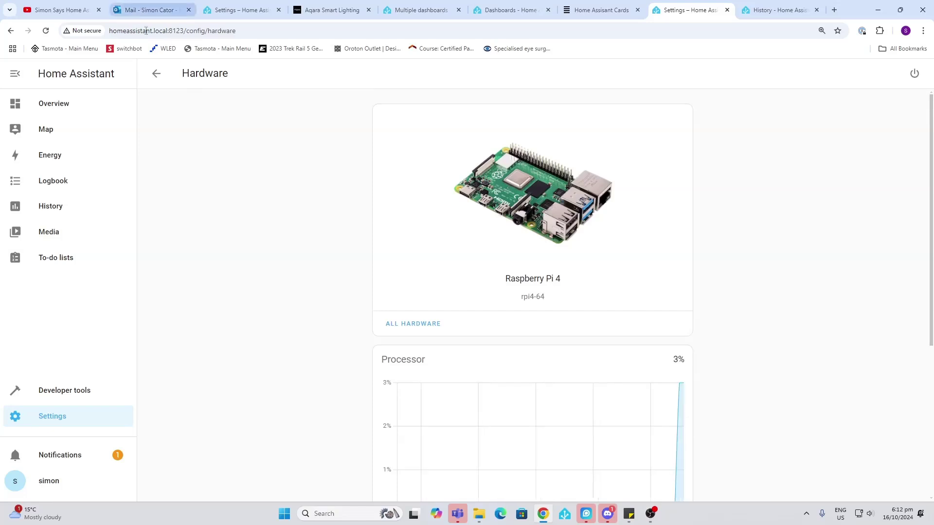
click(156, 73)
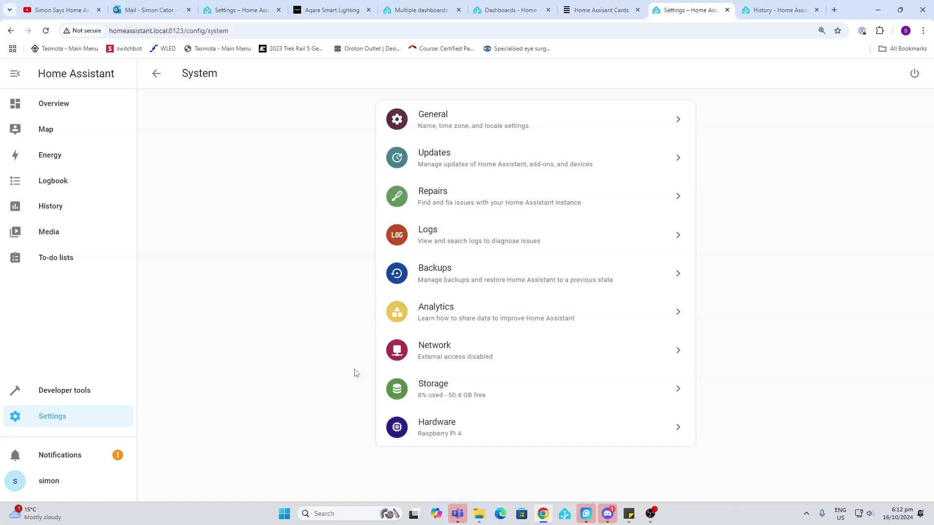
Follow the new-devices notification to Integrations and browse discovered devices like Apollo AIR-1 and Curtain 3
click(56, 455)
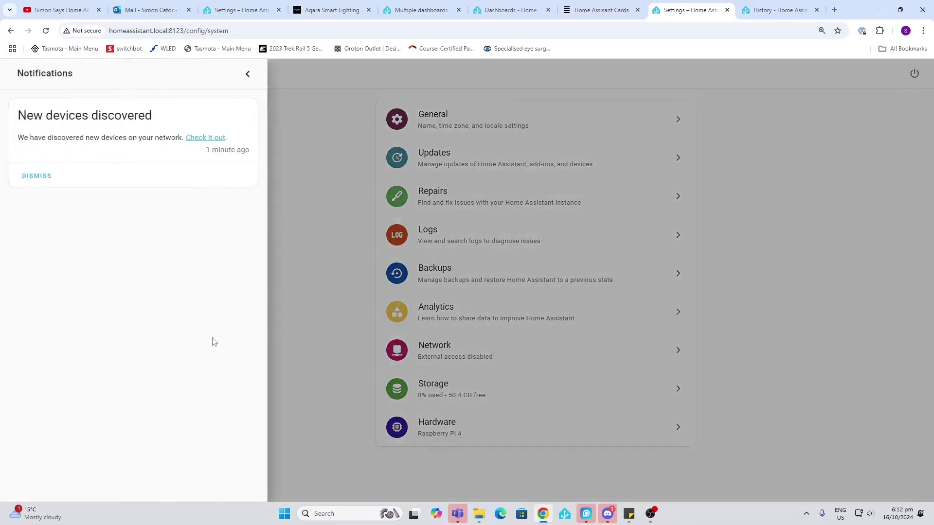
click(193, 138)
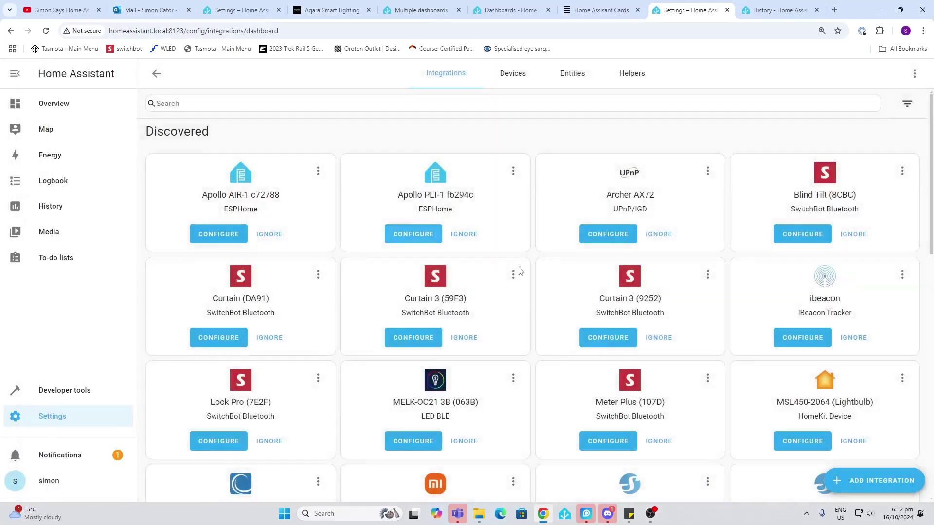
scroll(539, 321, down, 9)
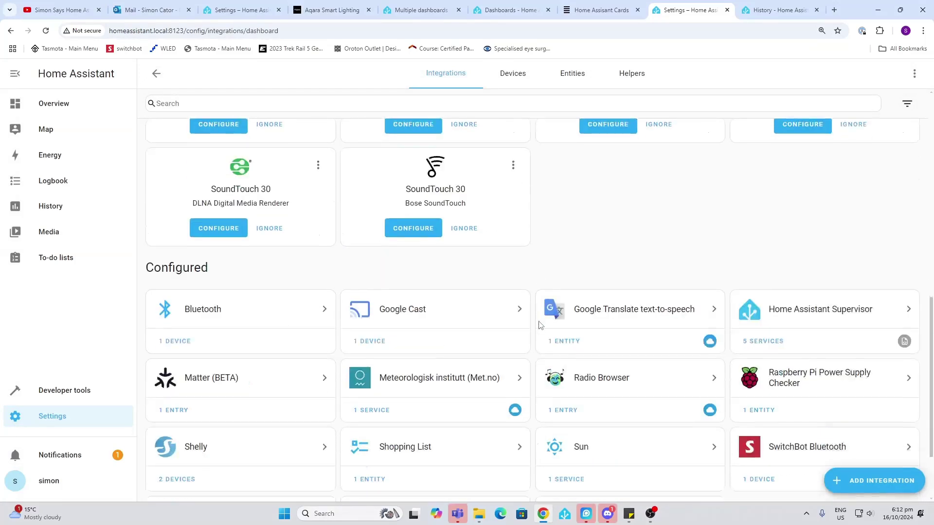
scroll(539, 325, down, 2)
scroll(539, 326, up, 4)
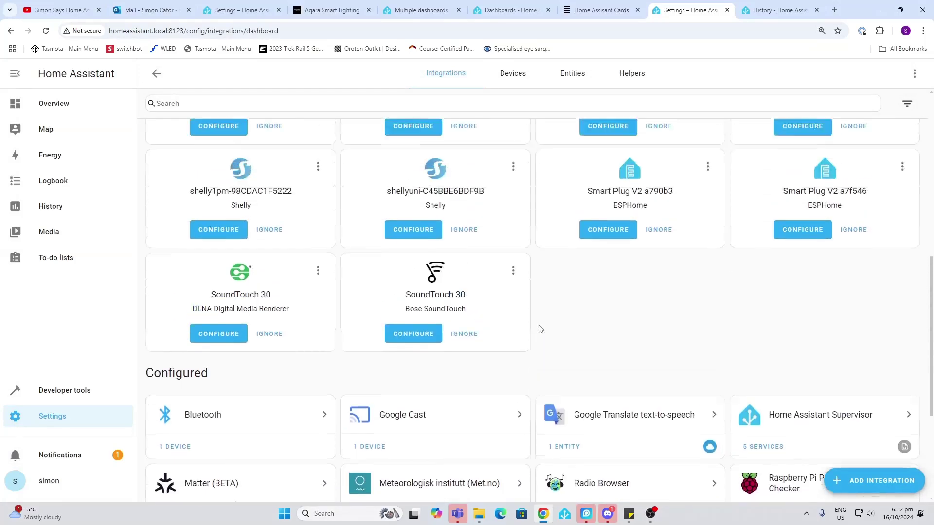
scroll(539, 329, up, 6)
scroll(619, 310, up, 3)
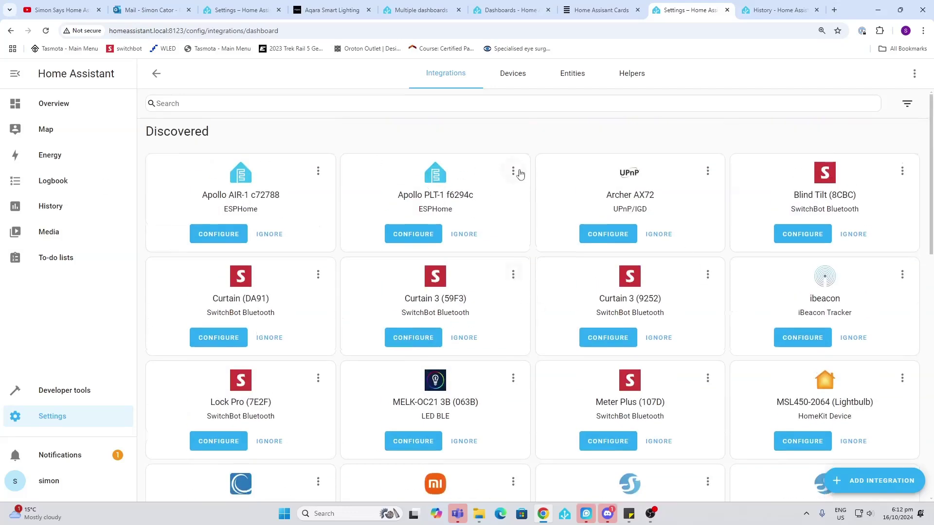
click(437, 82)
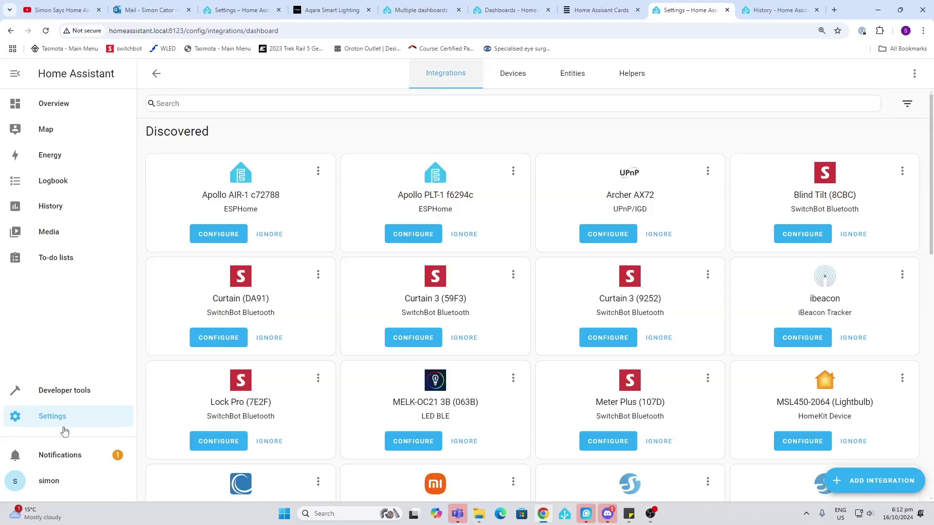
Scroll through the user profile (English language, advanced mode on), then return to Overview
click(50, 481)
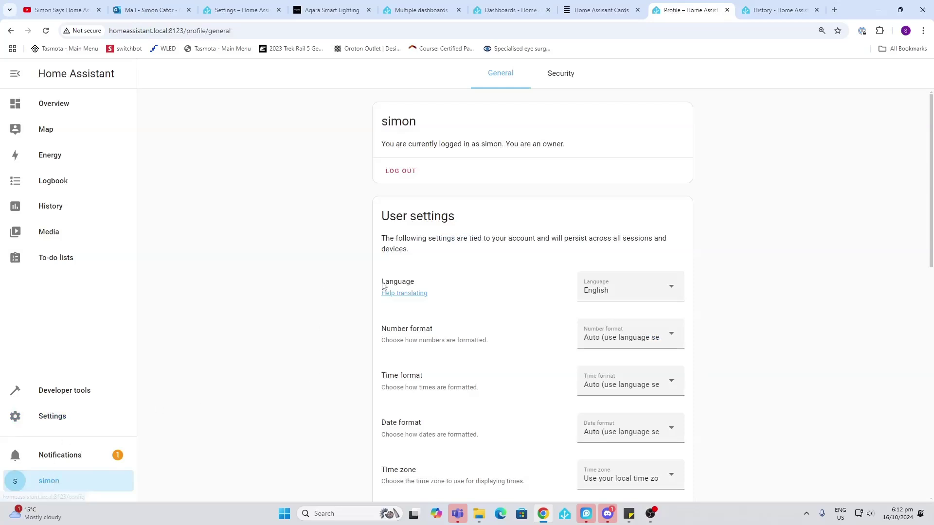
scroll(503, 294, down, 3)
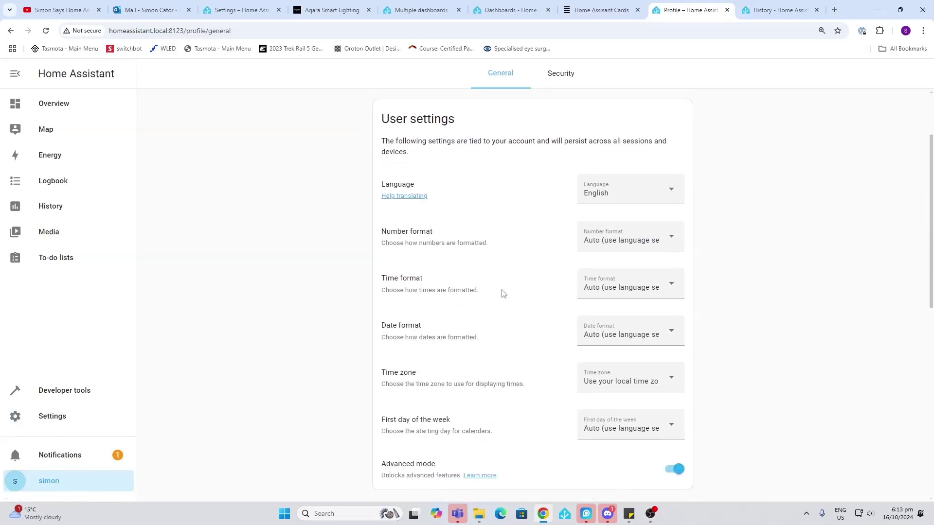
scroll(477, 288, down, 1)
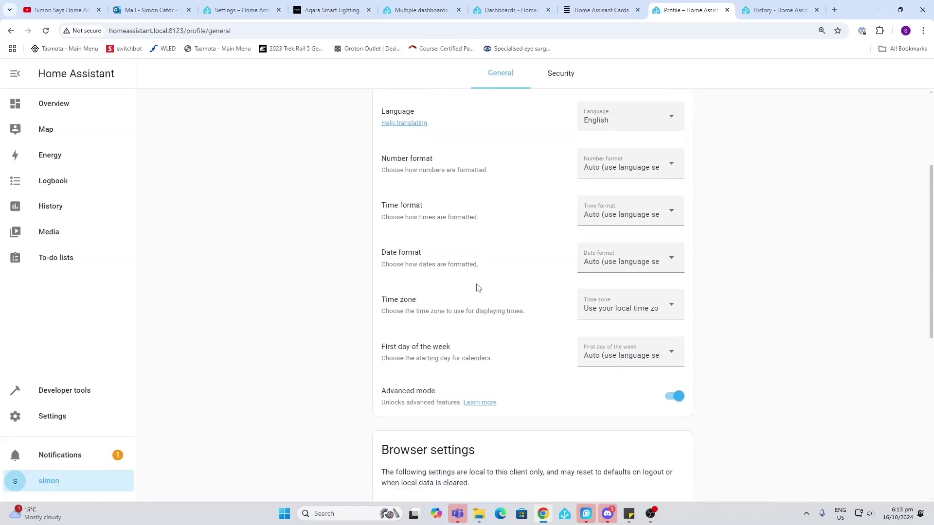
scroll(488, 336, down, 3)
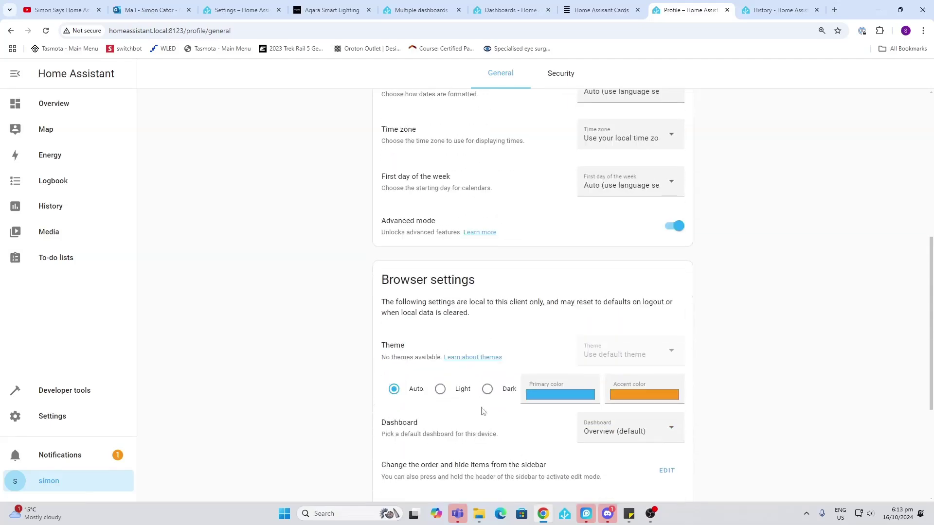
scroll(513, 331, down, 3)
scroll(503, 360, down, 1)
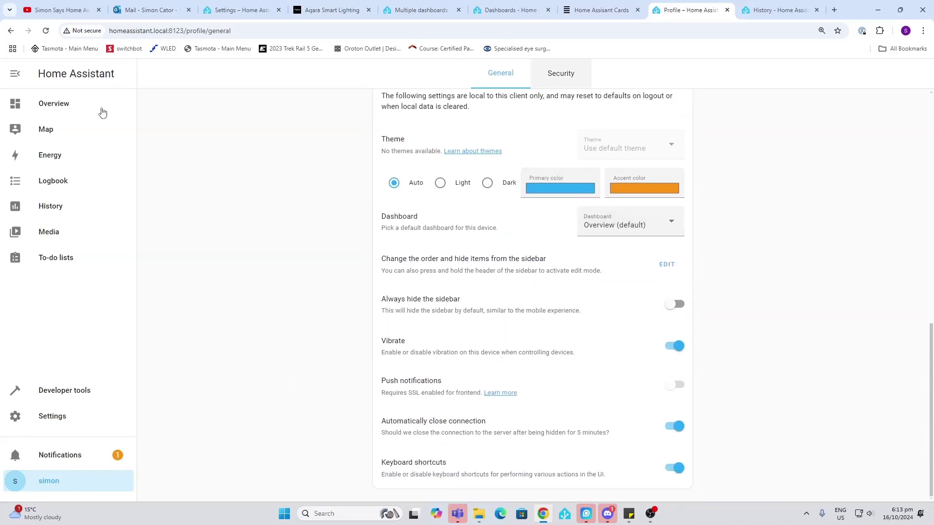
click(73, 108)
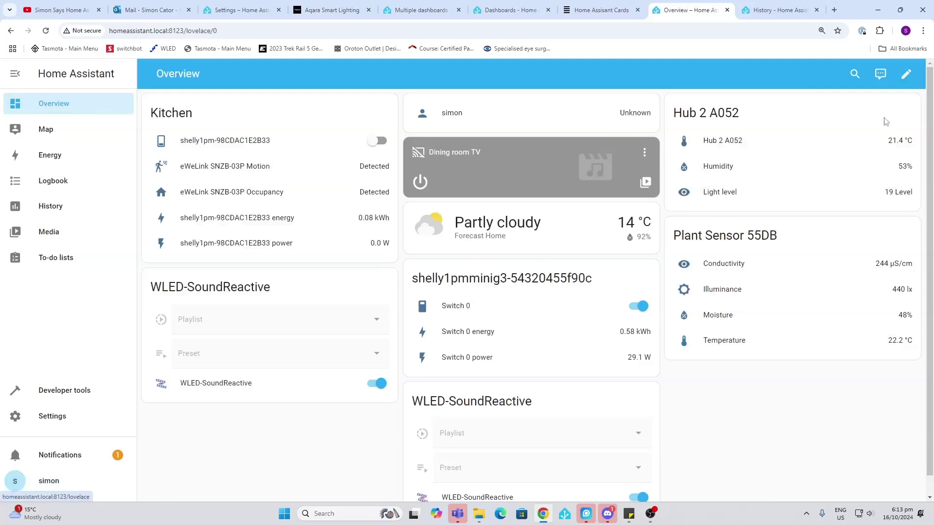
Browse the Overview's entity search results, then close the search
click(854, 73)
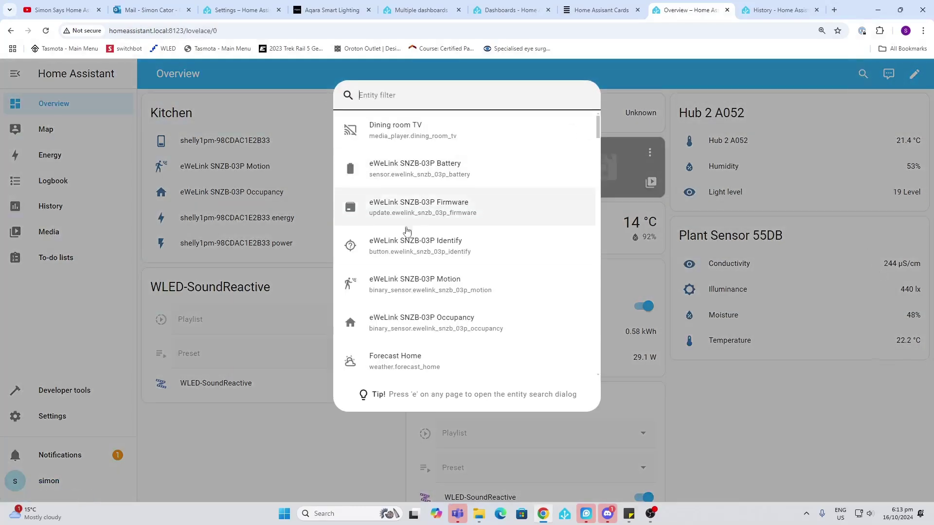
scroll(451, 267, down, 10)
scroll(450, 270, down, 10)
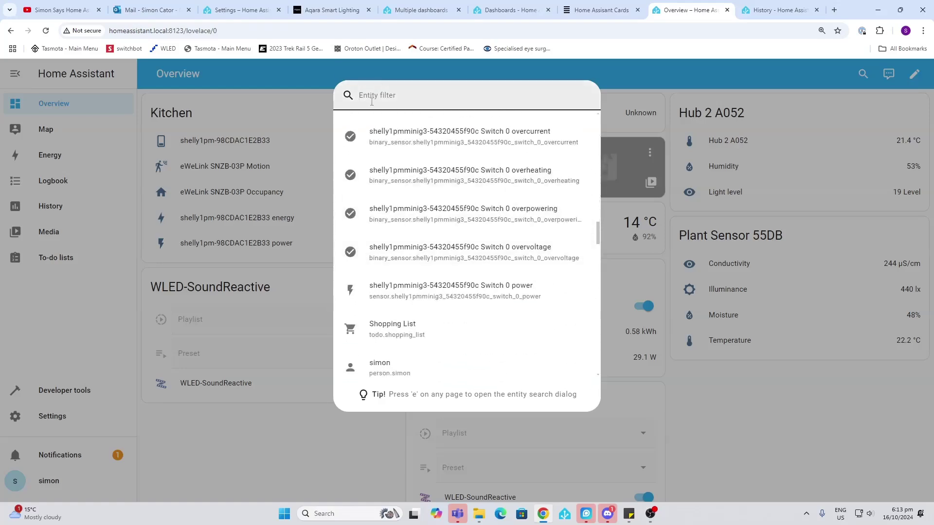
scroll(427, 272, down, 6)
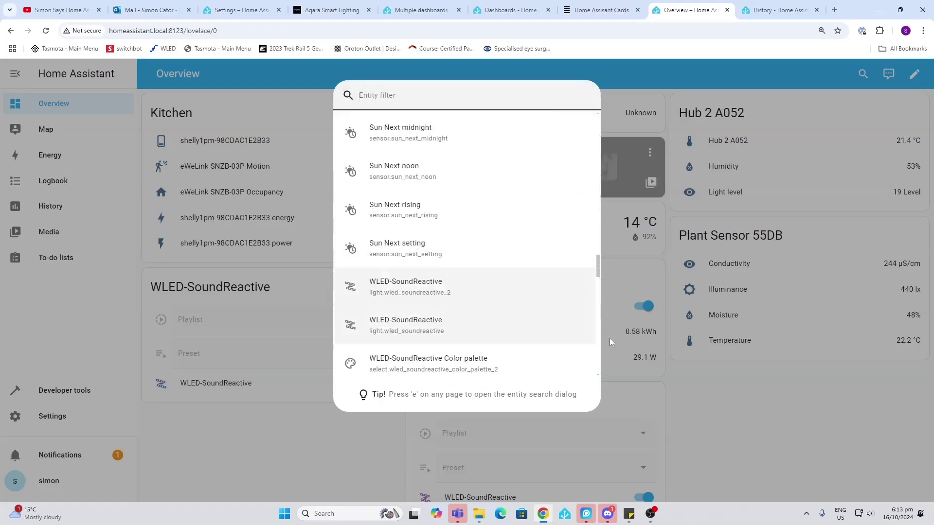
click(788, 444)
Try the Assist conversation, then bring up the Overview's Edit dashboard dialog
click(889, 73)
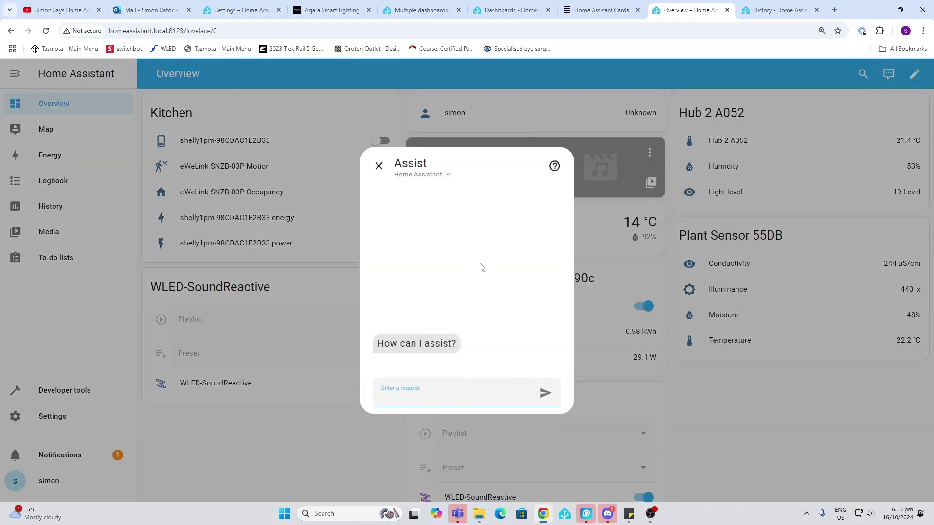
click(379, 166)
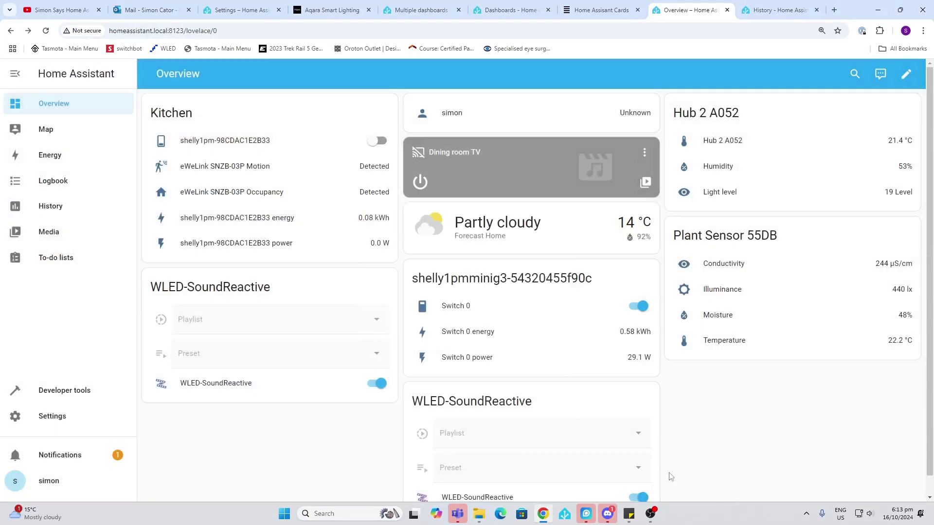
click(906, 73)
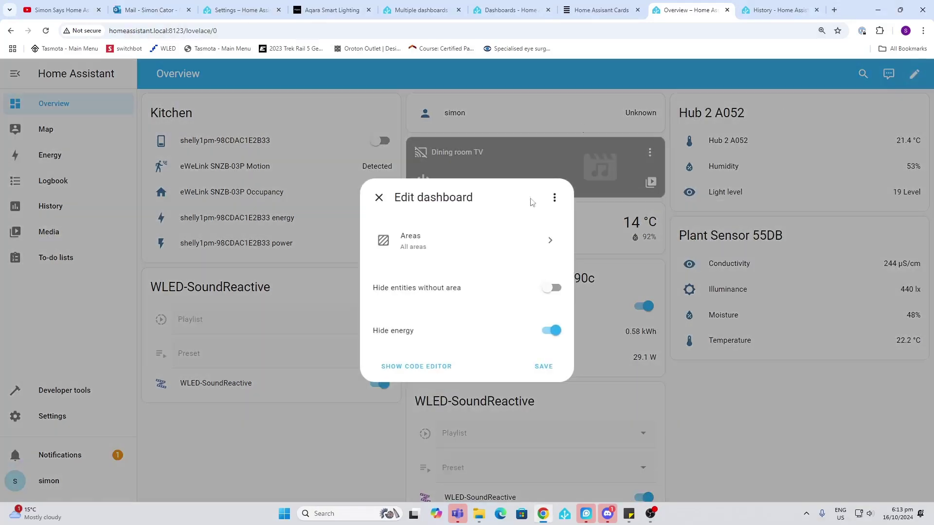